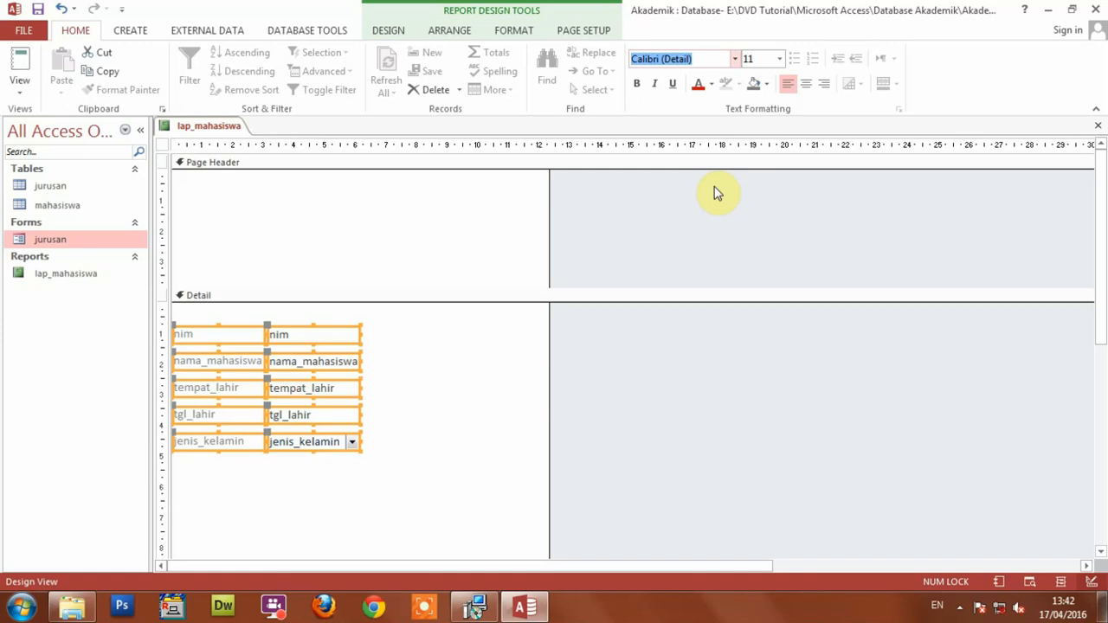
Format all selected labels and fields in the Detail section as Tahoma, size 10, with the Automatic font colour
key(Tab)
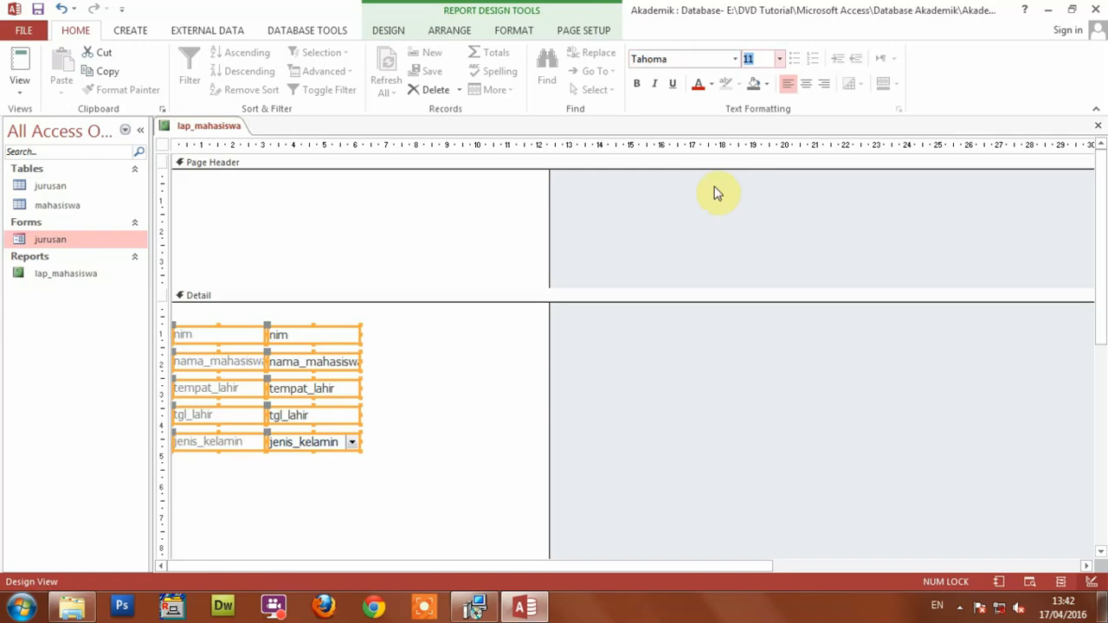
text(10)
key(Return)
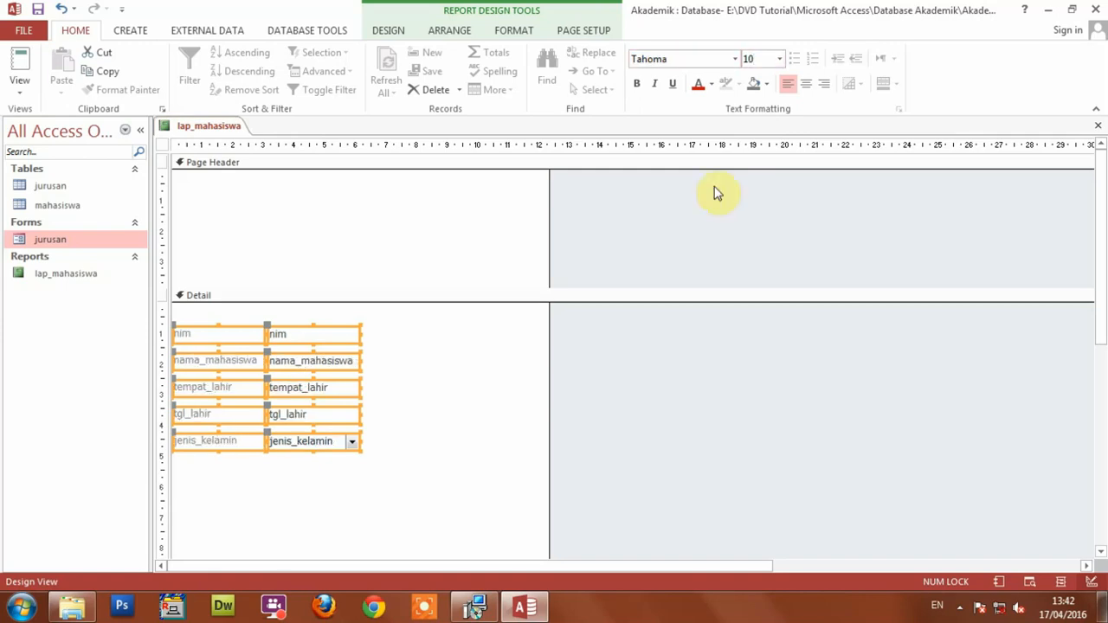
click(710, 87)
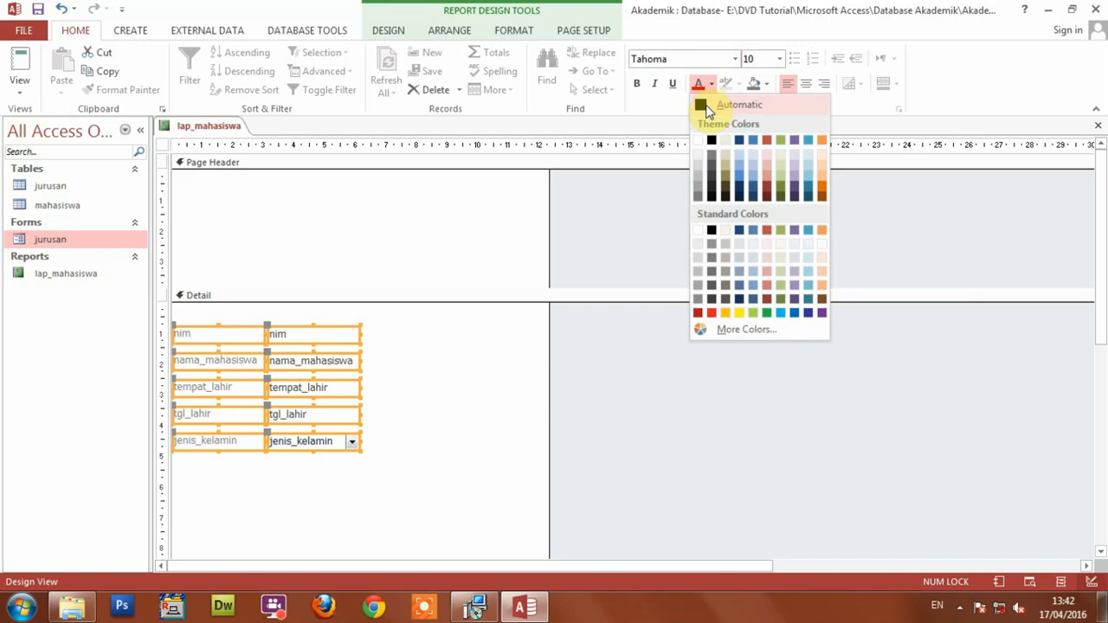
click(703, 105)
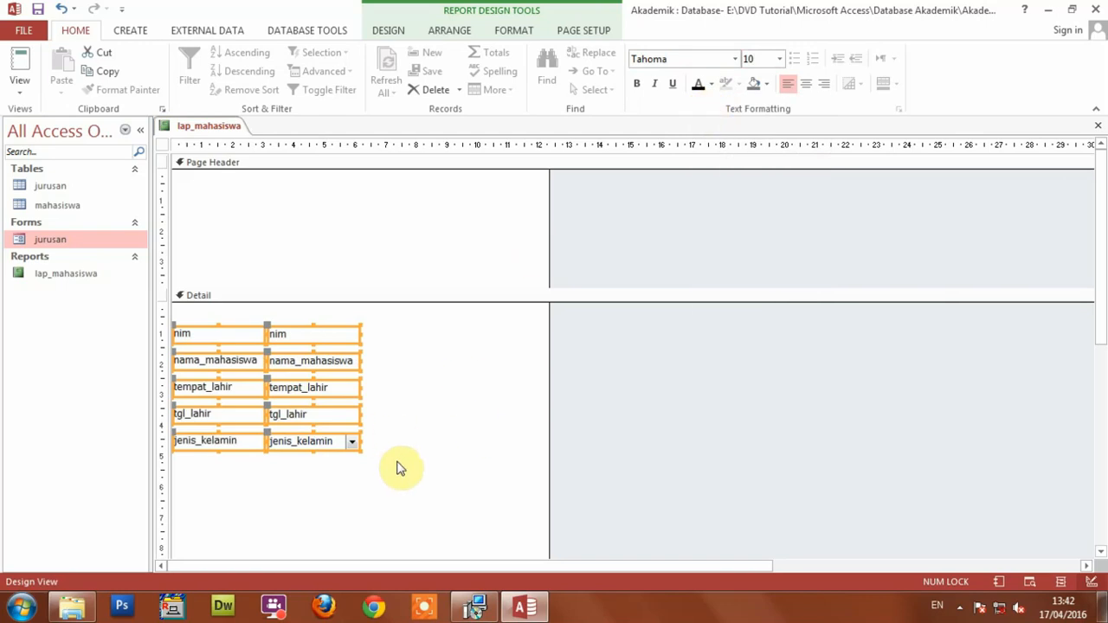
click(355, 481)
Move the nim label out of the Detail section into the Page Header and place it at the header's lower edge
click(213, 345)
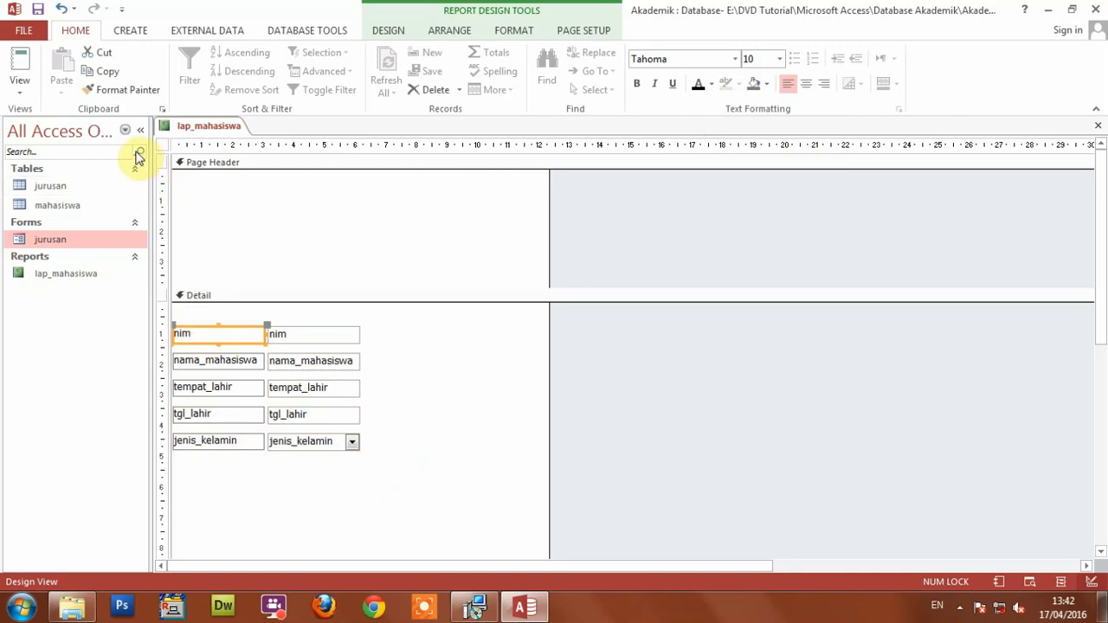
click(121, 12)
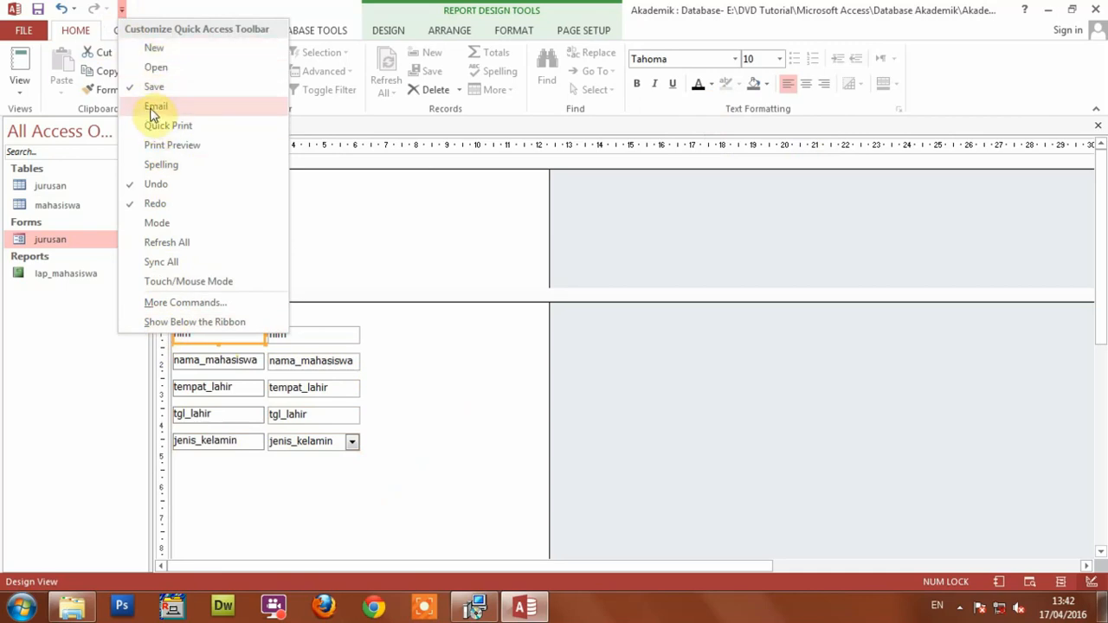
click(226, 490)
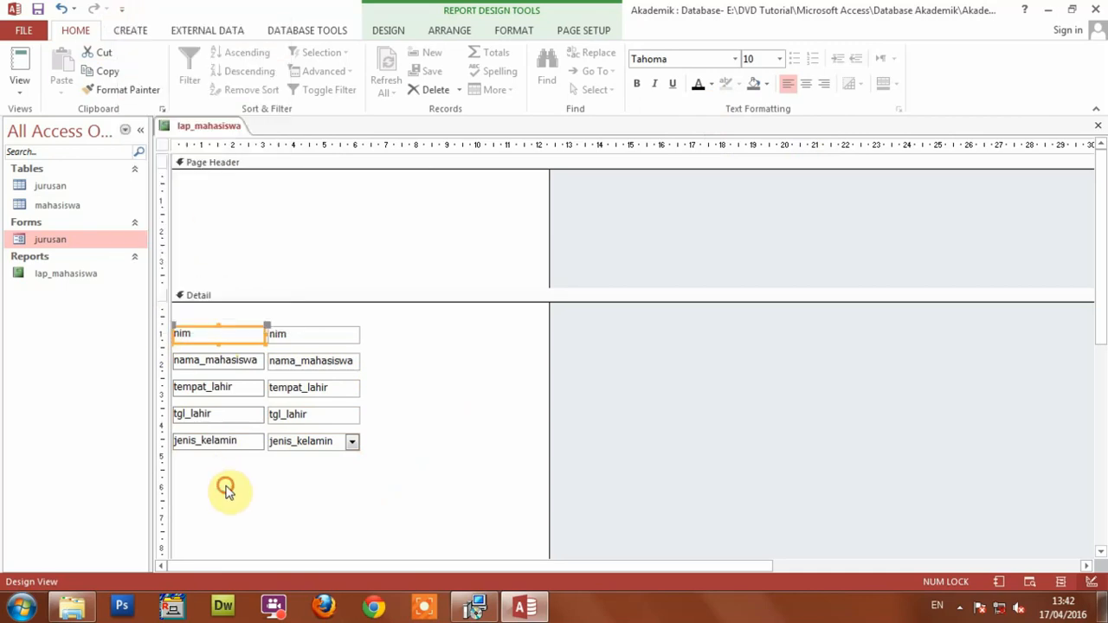
right_click(238, 343)
click(272, 179)
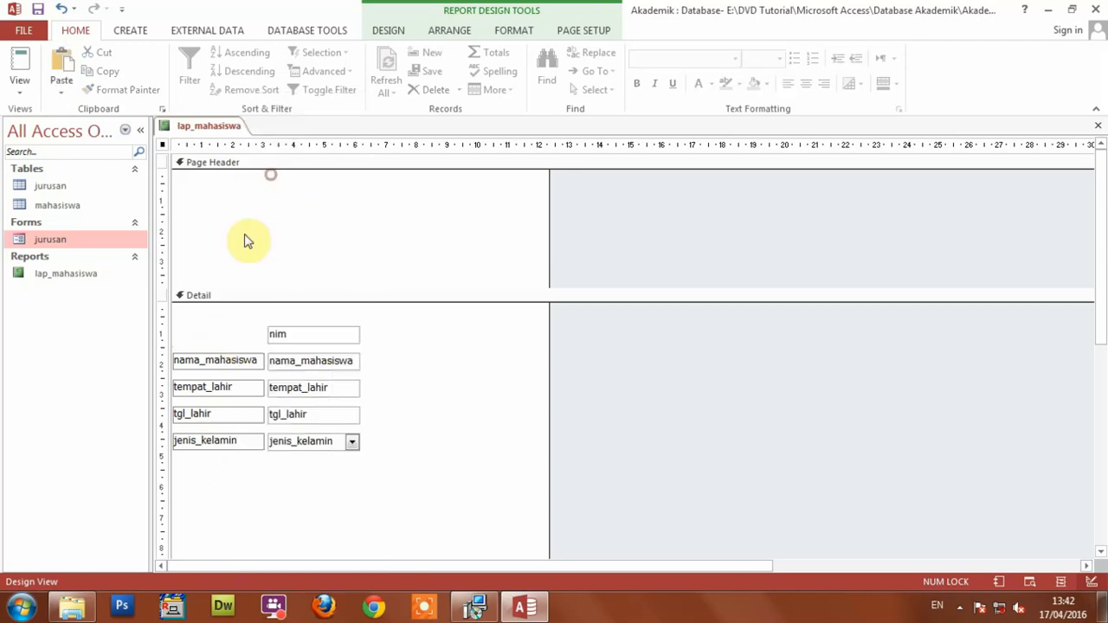
click(244, 238)
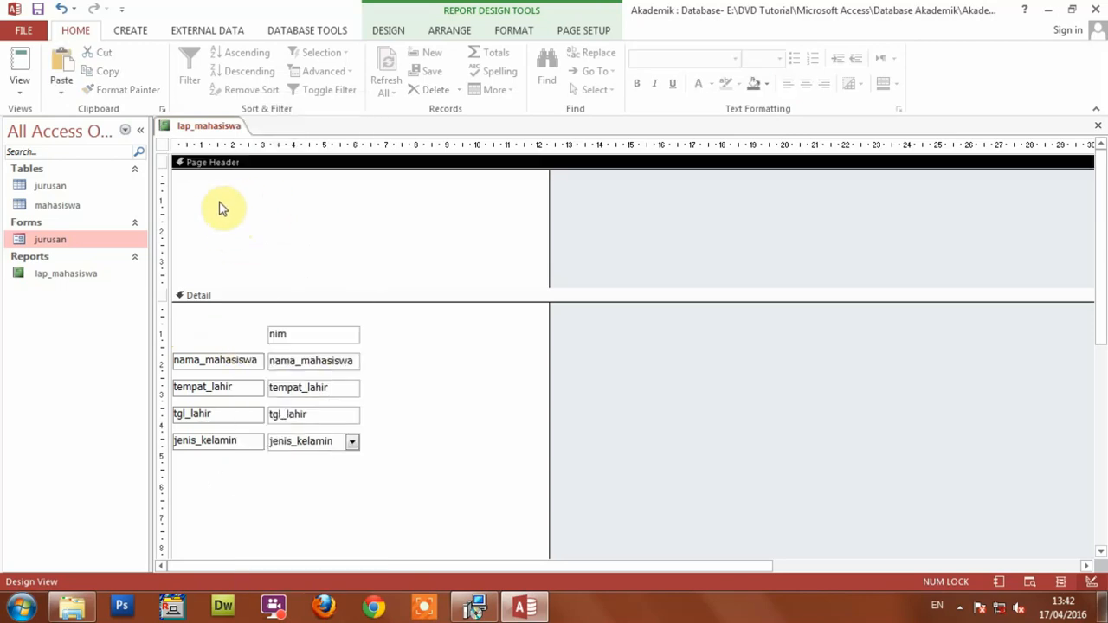
right_click(252, 208)
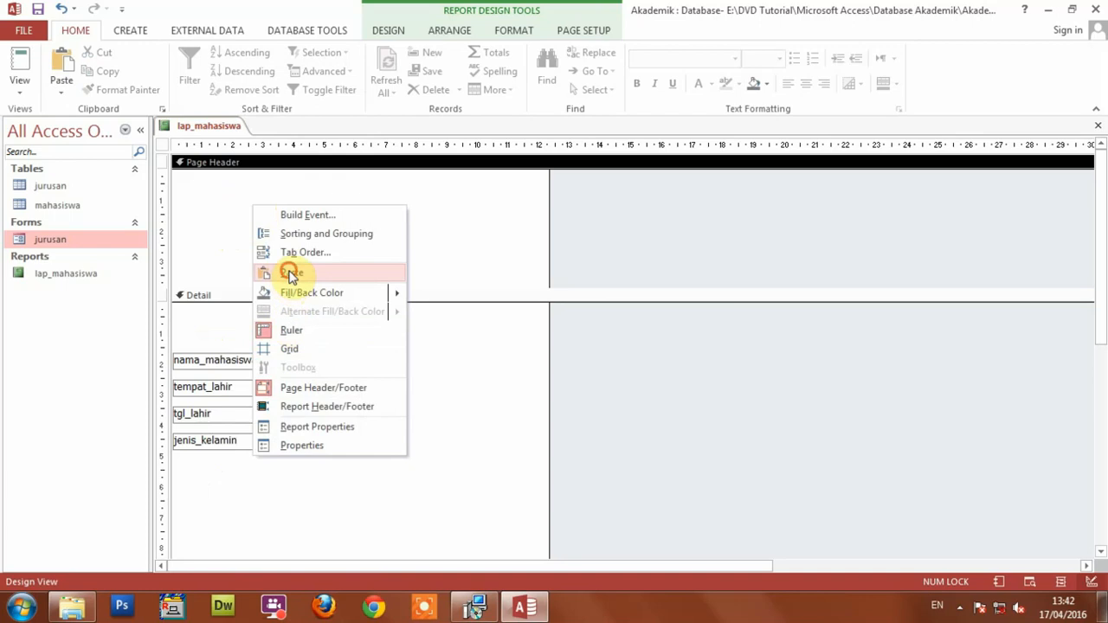
click(289, 272)
drag(226, 188, 228, 288)
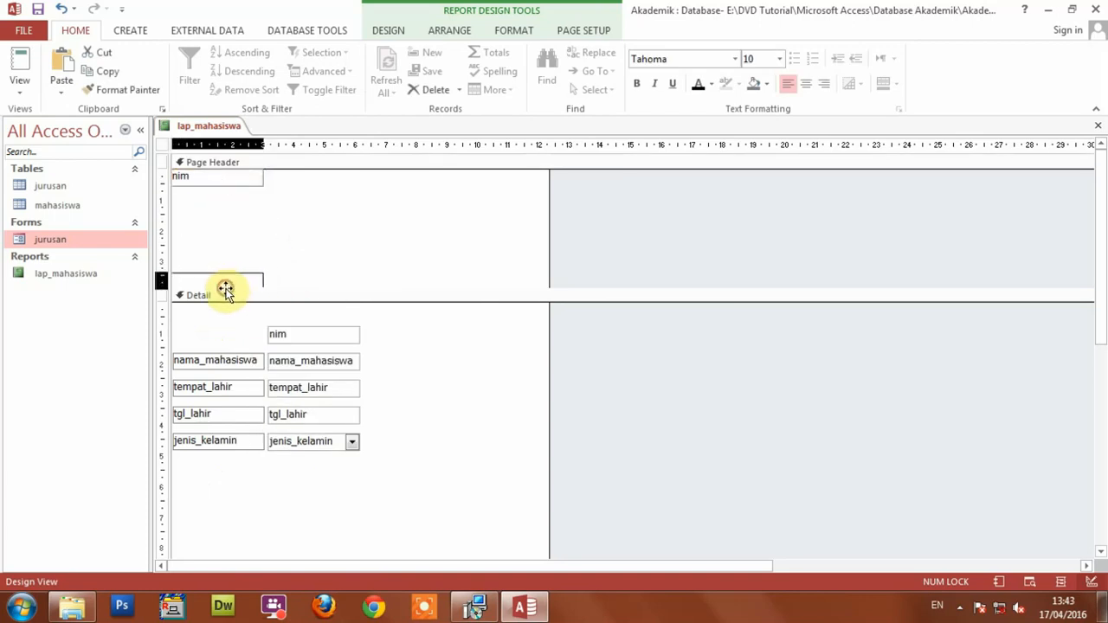
Widen the report to about 19 cm and collapse the Navigation Pane
drag(549, 277, 761, 273)
scroll(1097, 284, down, 2)
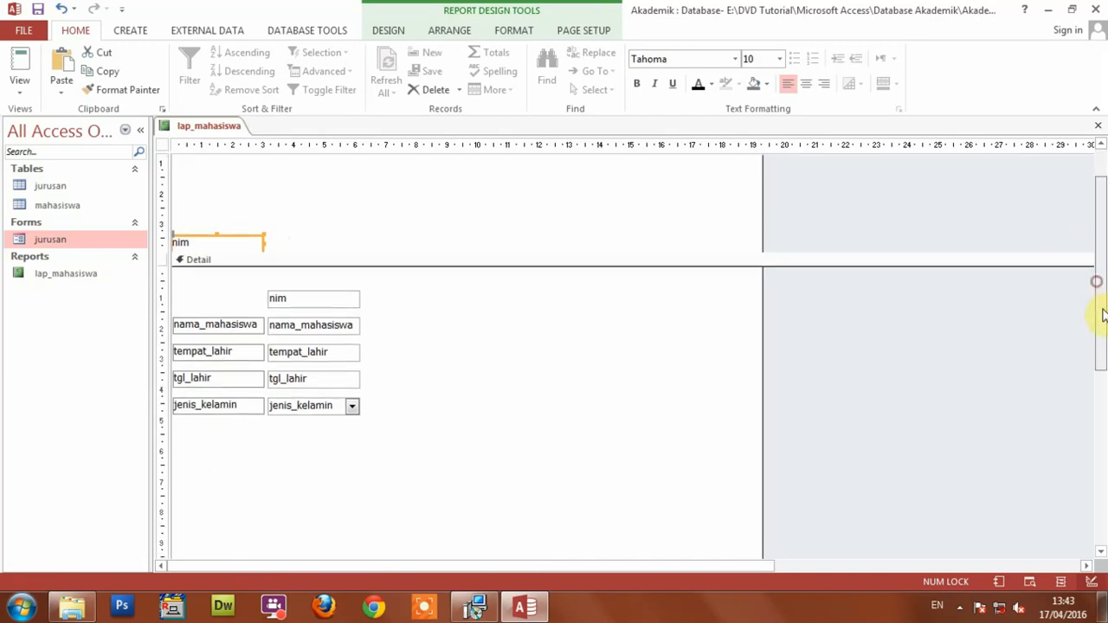
click(136, 131)
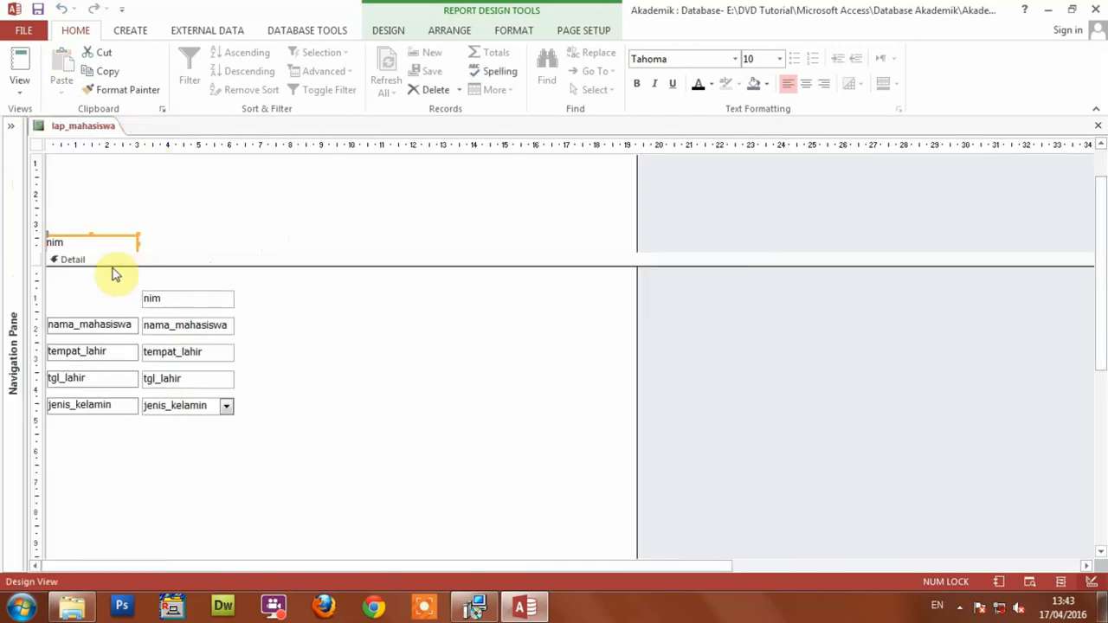
Shift the nim header label slightly right and place the nim field directly beneath it at the start of the Detail section
click(107, 239)
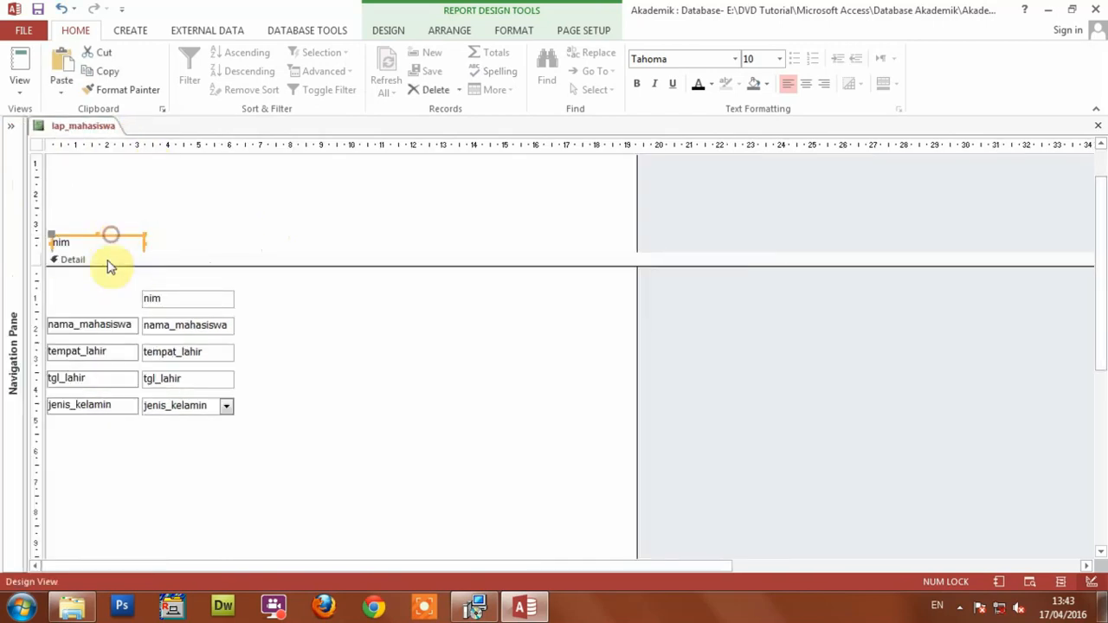
click(168, 293)
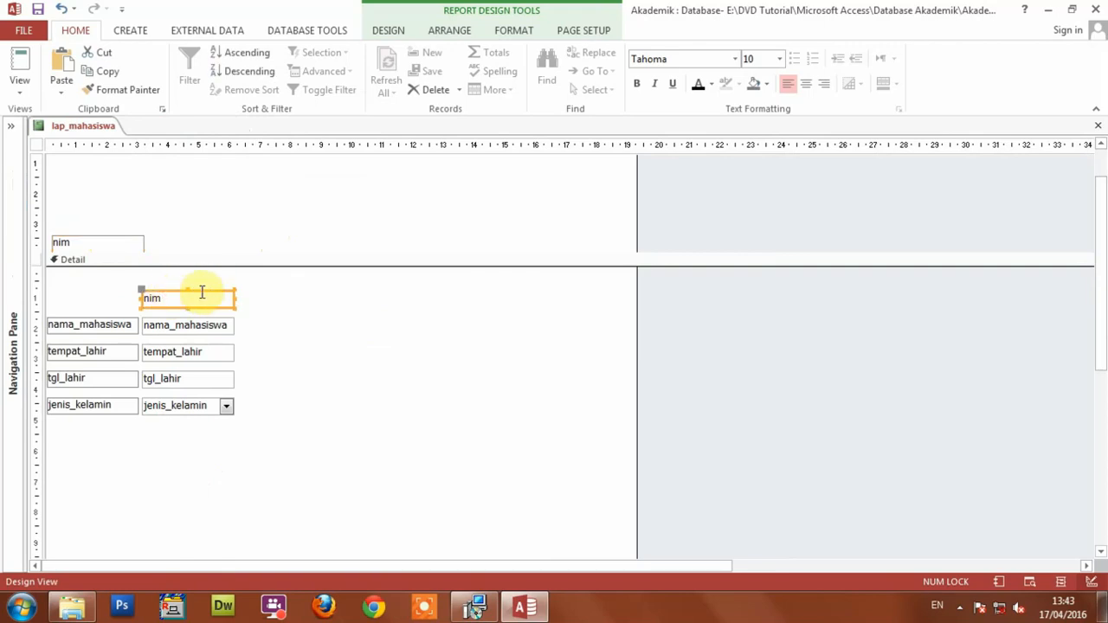
drag(204, 292, 114, 269)
Move the nama_mahasiswa label into the Page Header beside nim and place its field directly beneath it in the Detail section
click(98, 319)
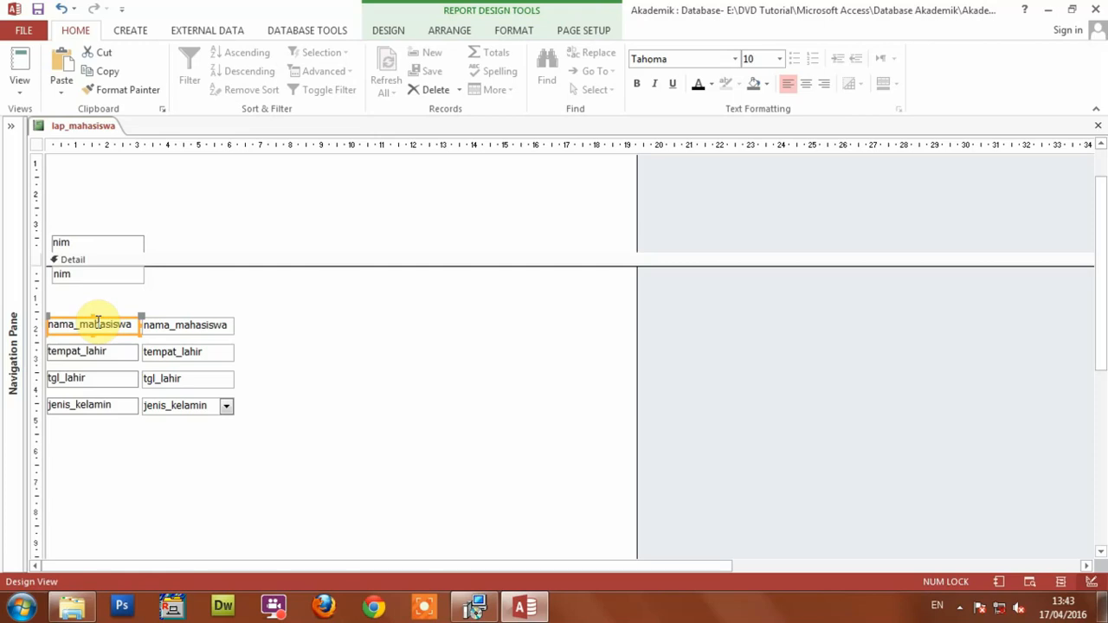
key(ctrl+x)
click(186, 195)
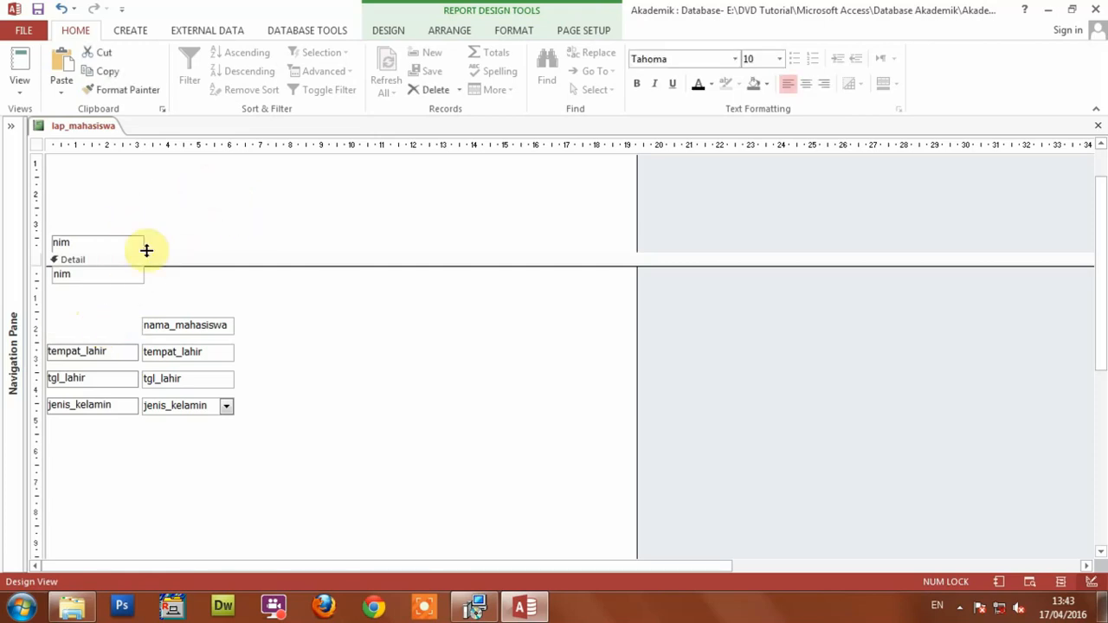
key(ctrl+v)
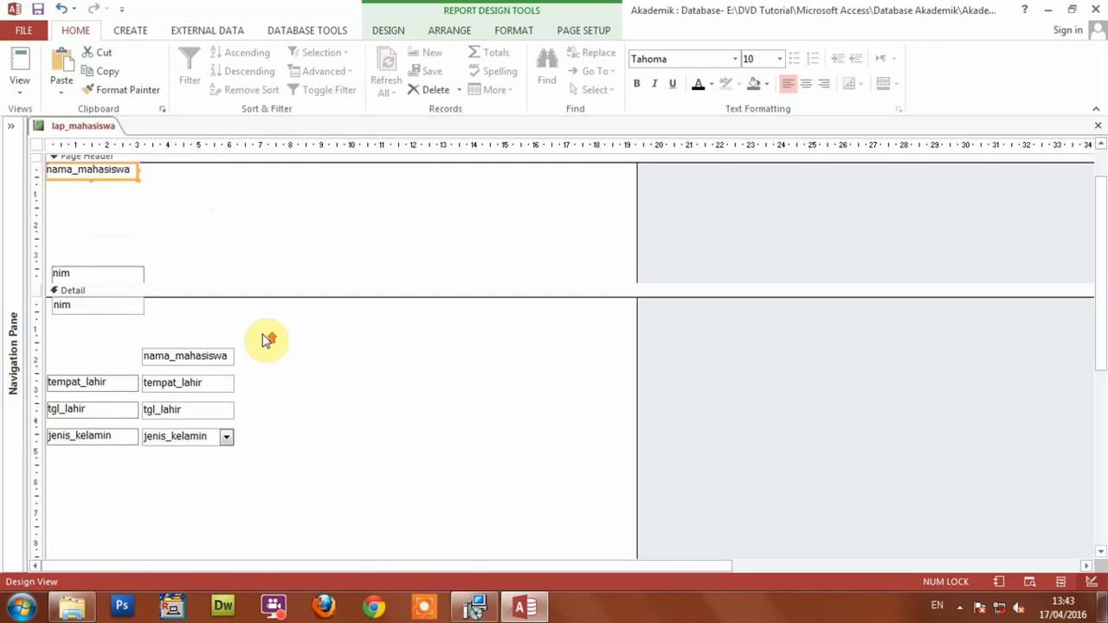
drag(119, 178, 215, 287)
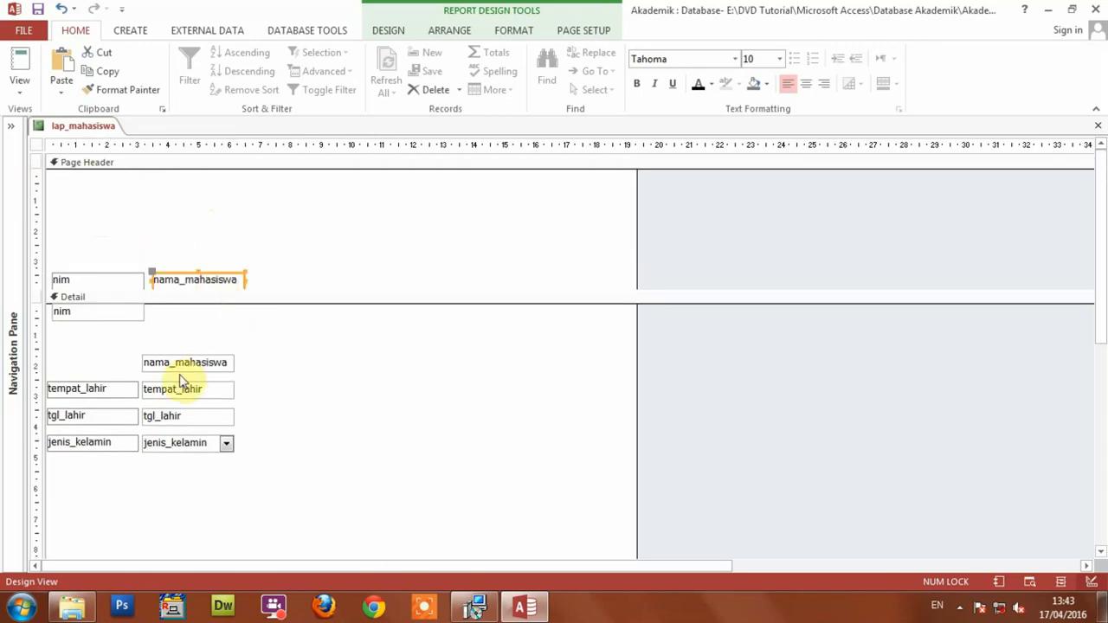
drag(216, 367, 191, 320)
Move the tempat_lahir label into the Page Header beside nama_mahasiswa and place its field directly beneath it in the Detail section
click(112, 387)
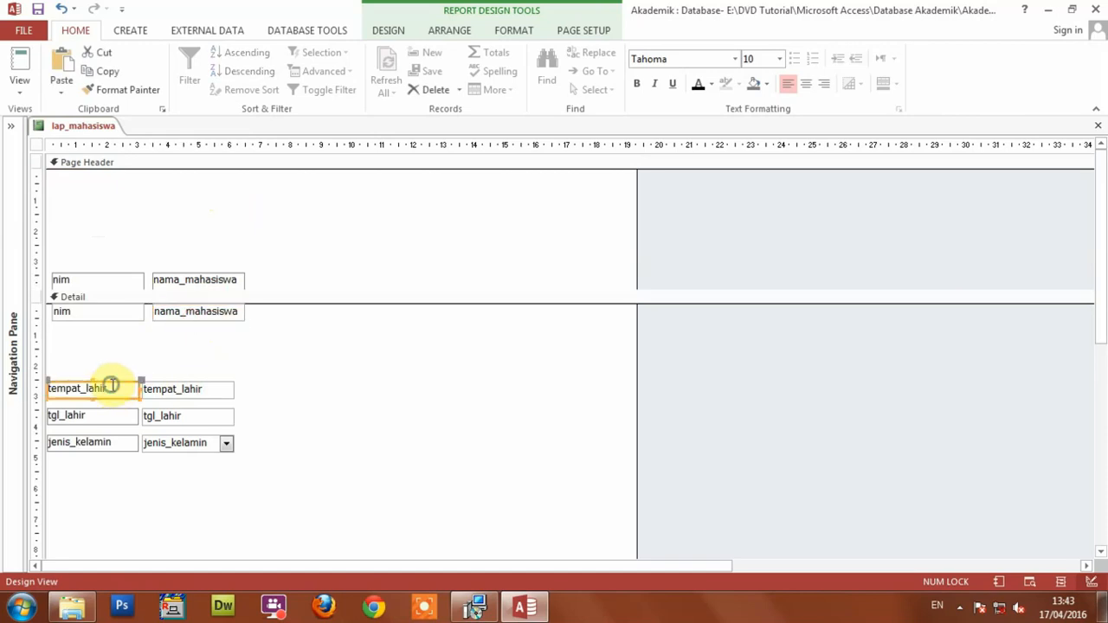
right_click(112, 387)
click(148, 178)
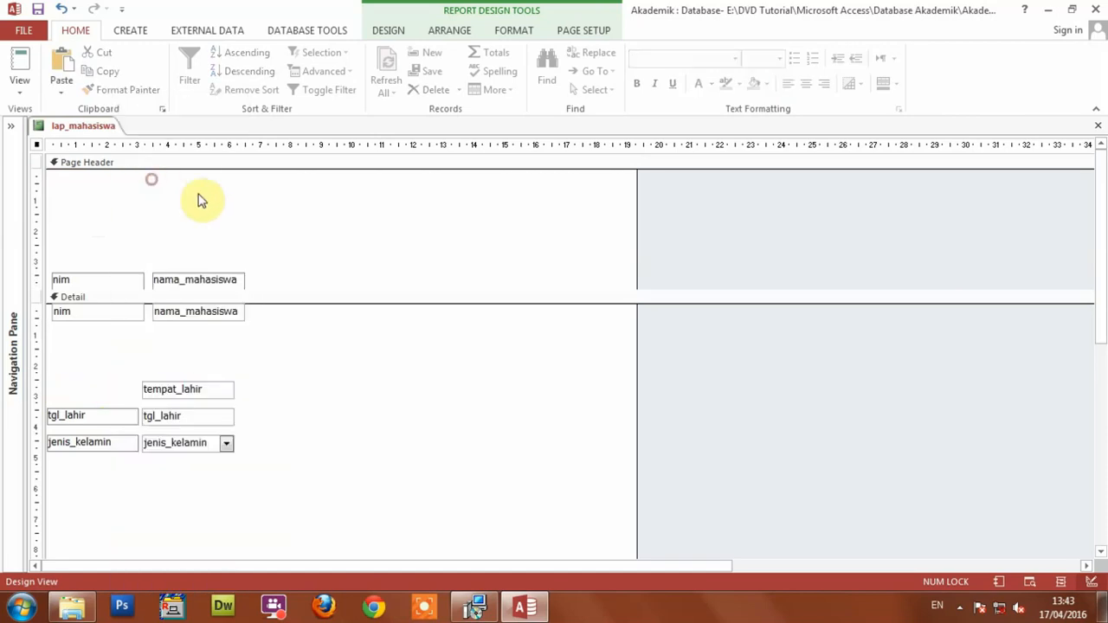
right_click(223, 197)
click(248, 260)
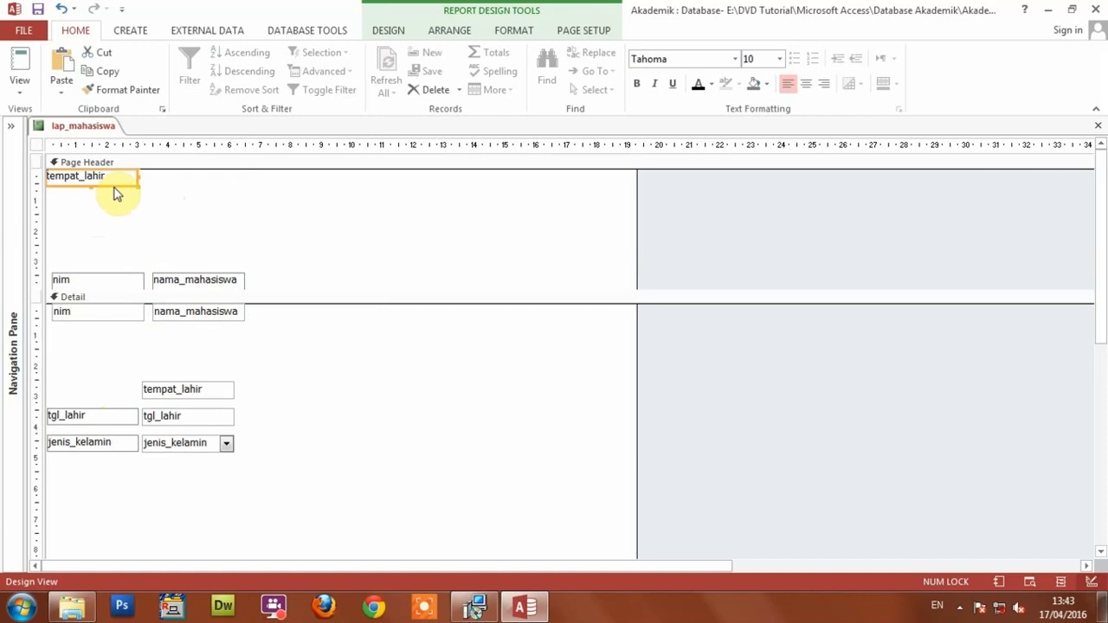
drag(113, 184, 328, 290)
click(147, 391)
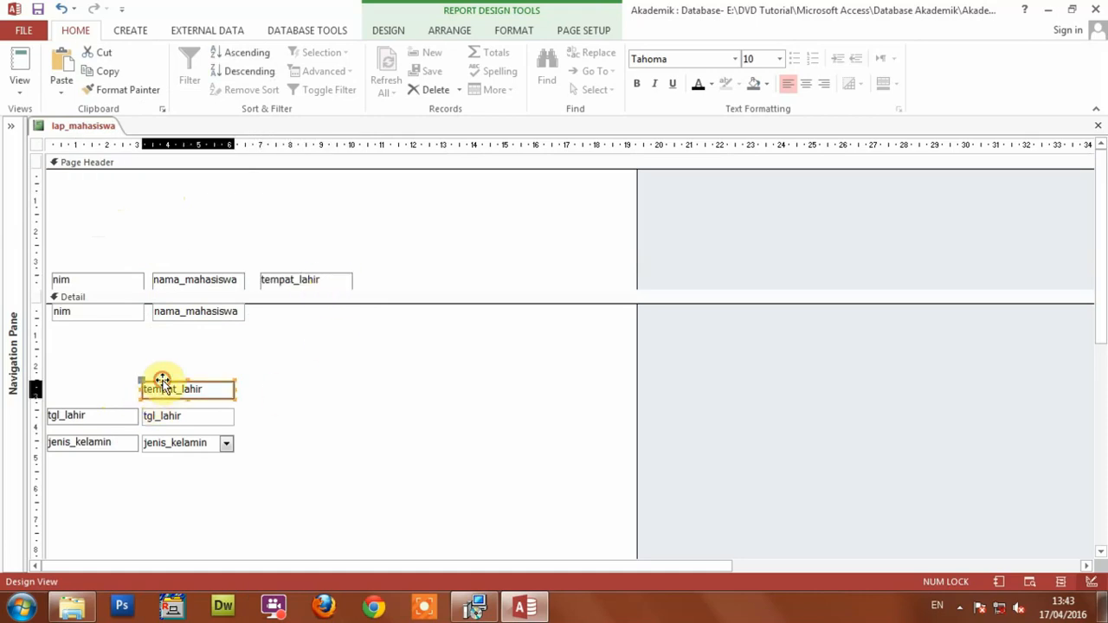
drag(162, 380, 281, 301)
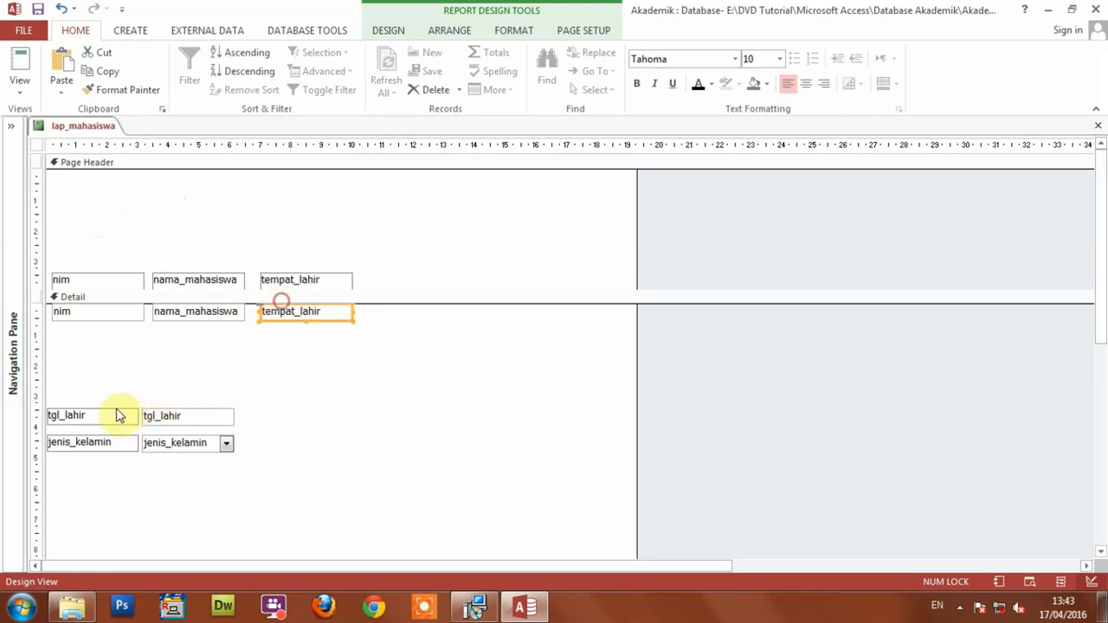
Move the tgl_lahir label into the Page Header beside tempat_lahir and place its field directly beneath it in the Detail section
click(104, 415)
key(ctrl+x)
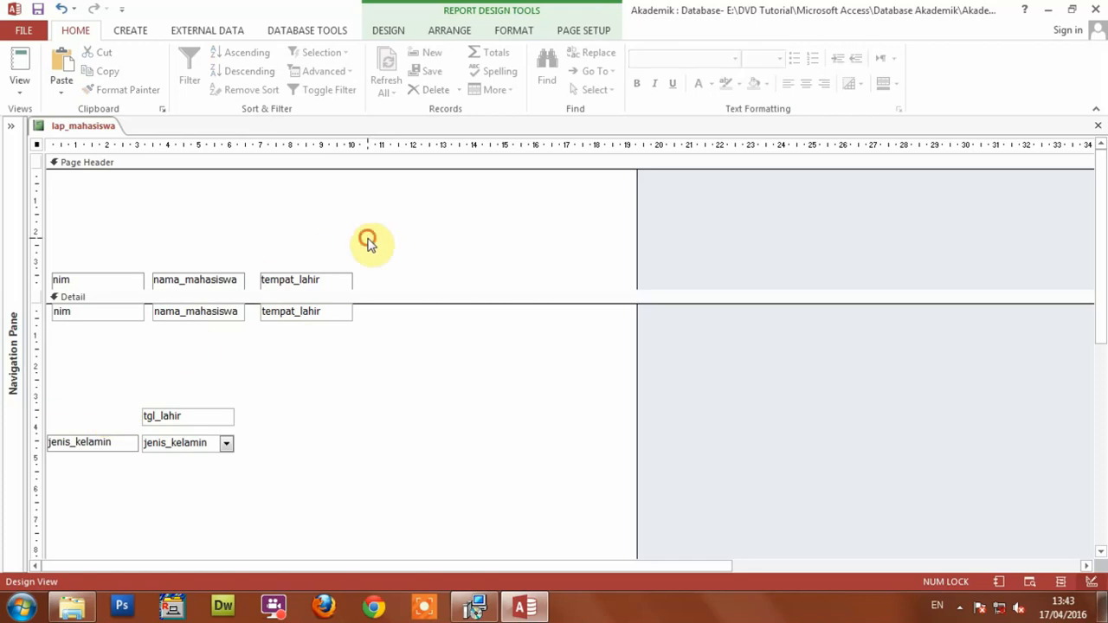
click(367, 241)
key(ctrl+v)
drag(106, 185, 425, 291)
drag(165, 425, 387, 322)
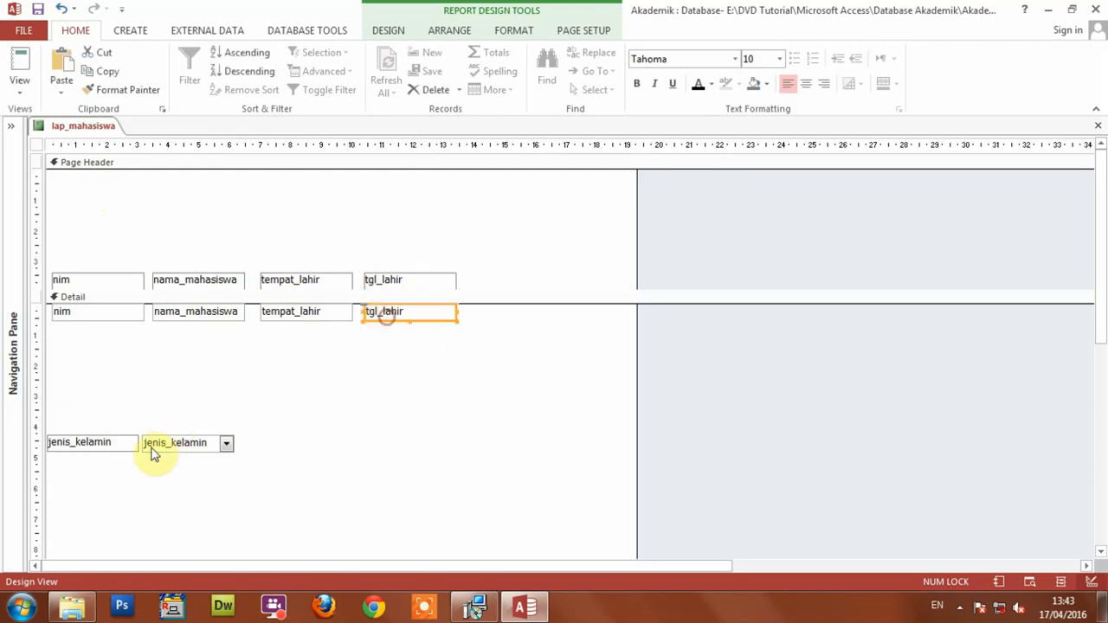
Move the jenis_kelamin label into the Page Header beside tgl_lahir and align its combo box beneath it with the other Detail fields
click(109, 450)
click(111, 450)
key(ctrl+x)
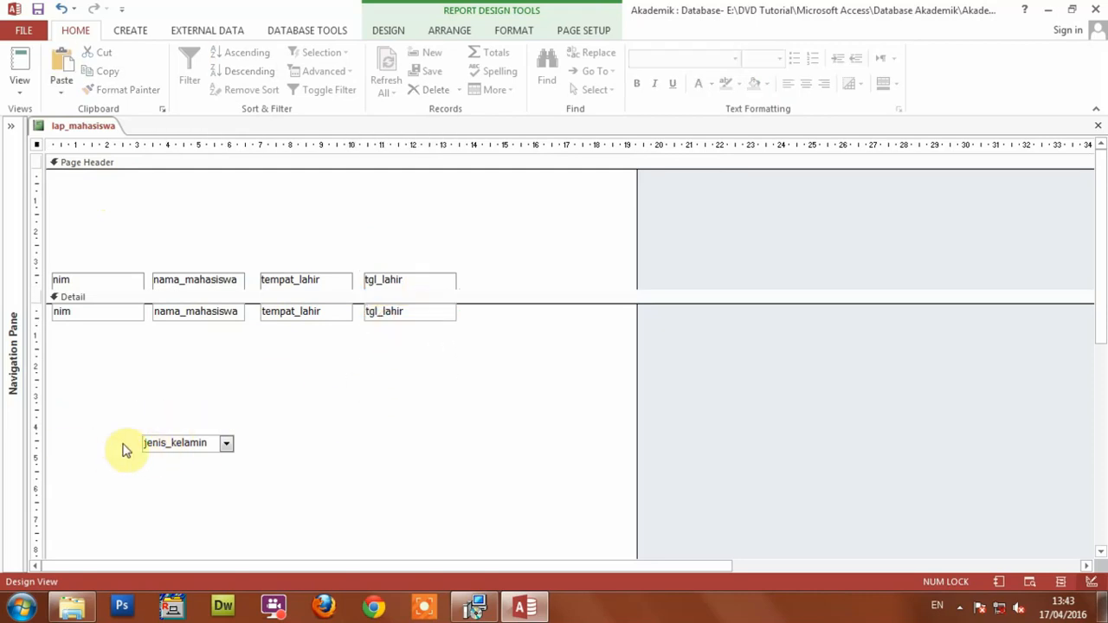
click(480, 230)
key(ctrl+v)
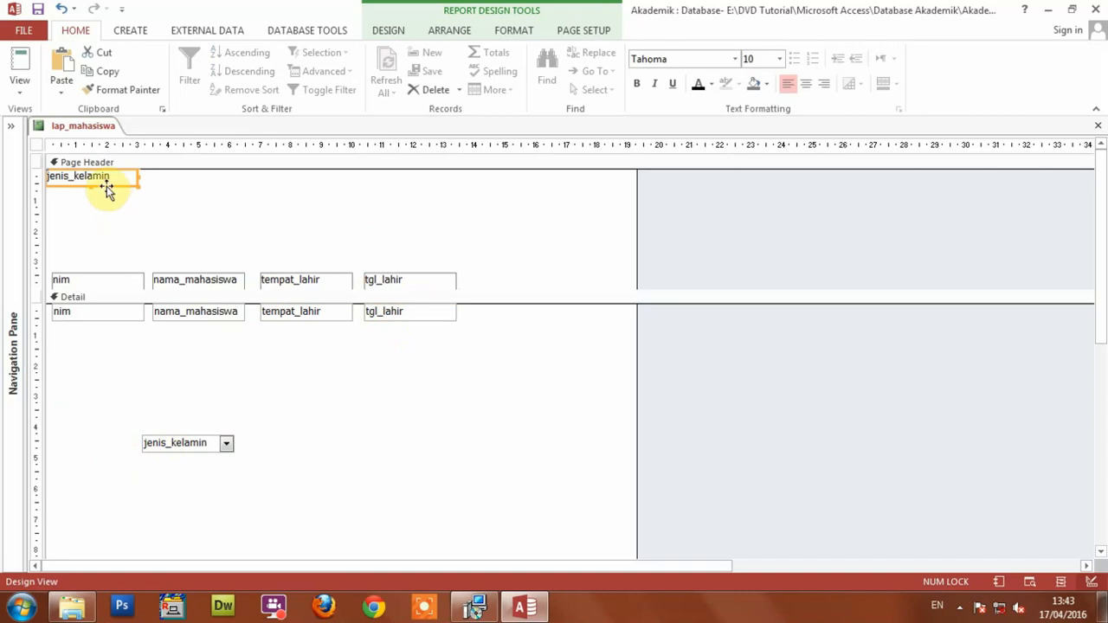
drag(106, 180, 523, 293)
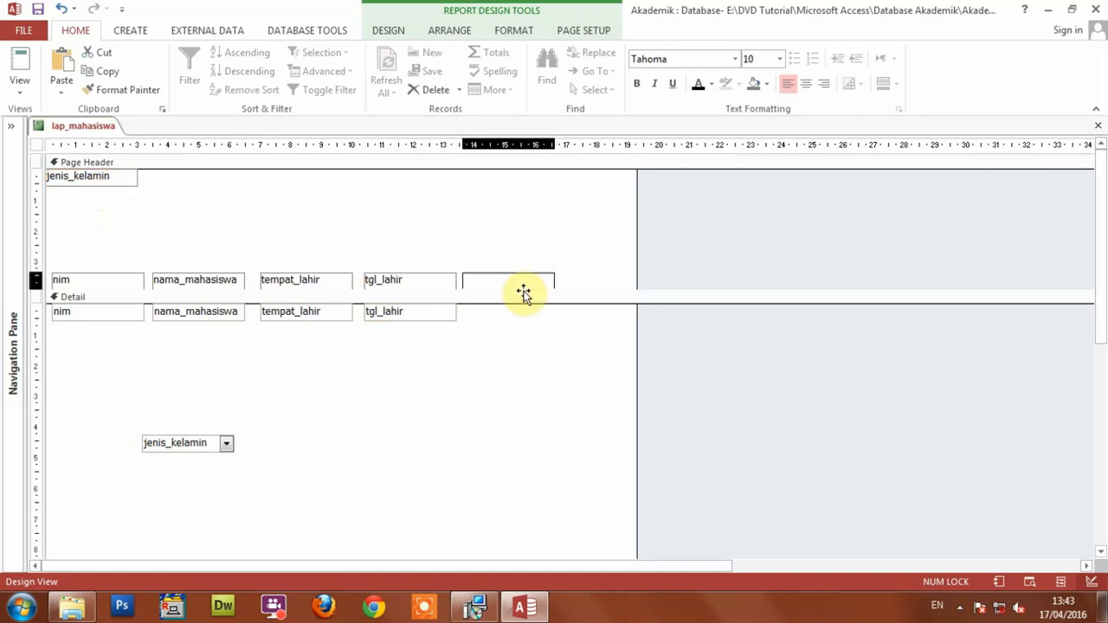
drag(529, 292, 529, 292)
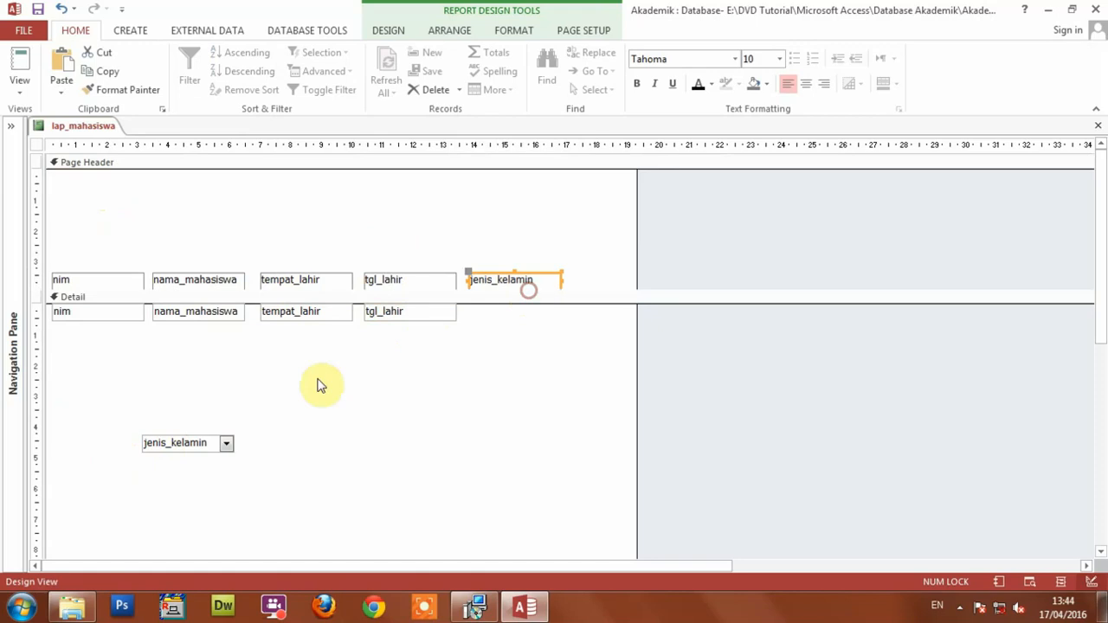
drag(202, 440, 532, 311)
click(494, 388)
click(520, 324)
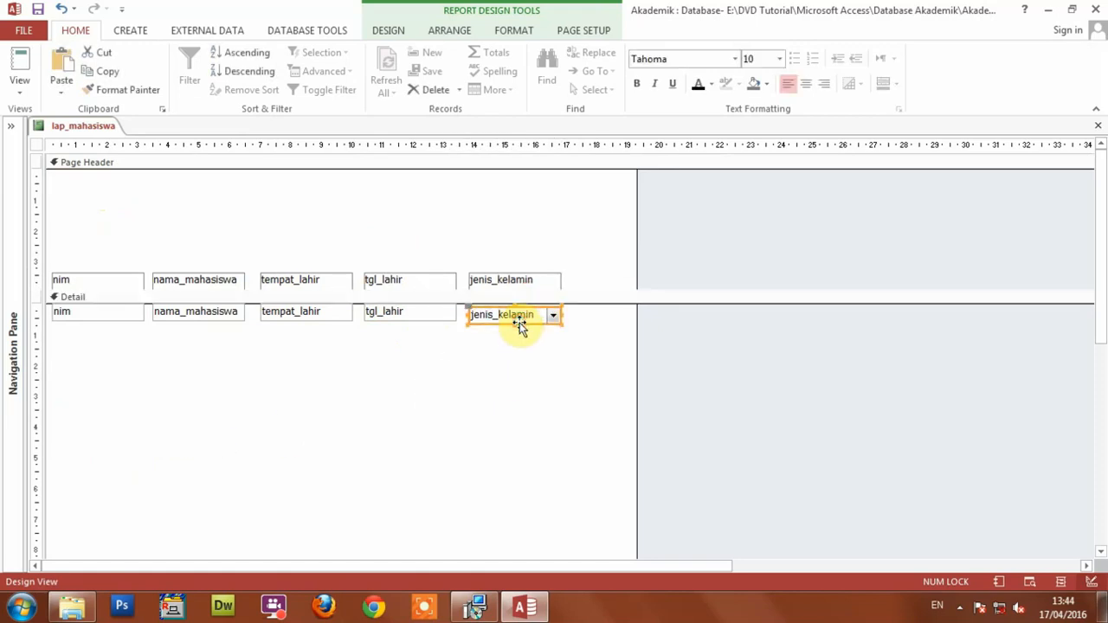
click(505, 386)
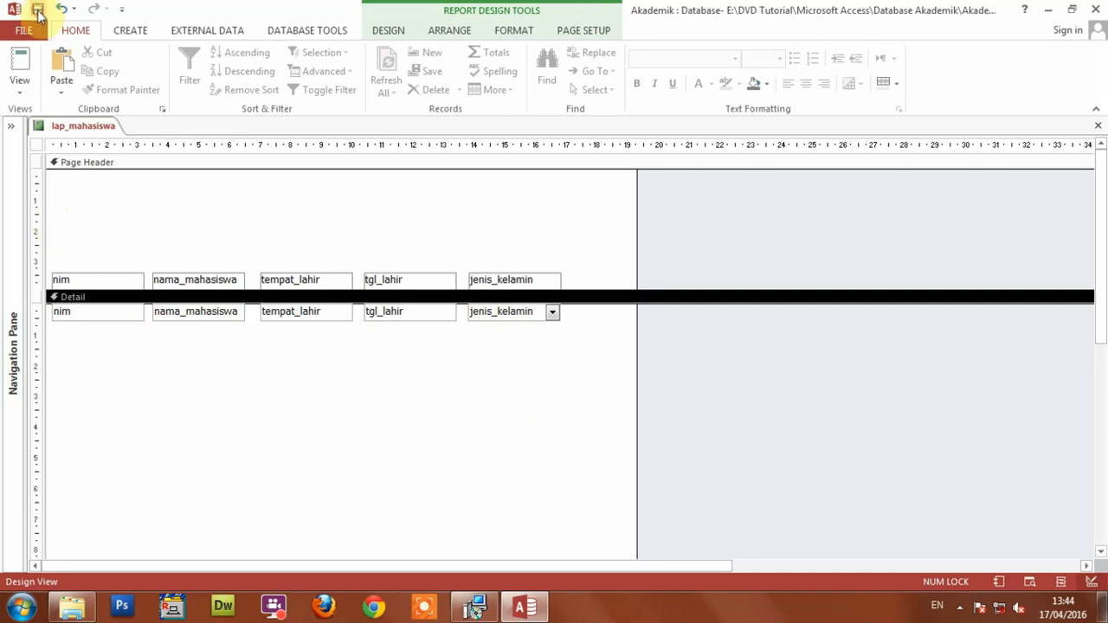
Show the report in Report View and examine the column headings and the spacing between student records
click(21, 61)
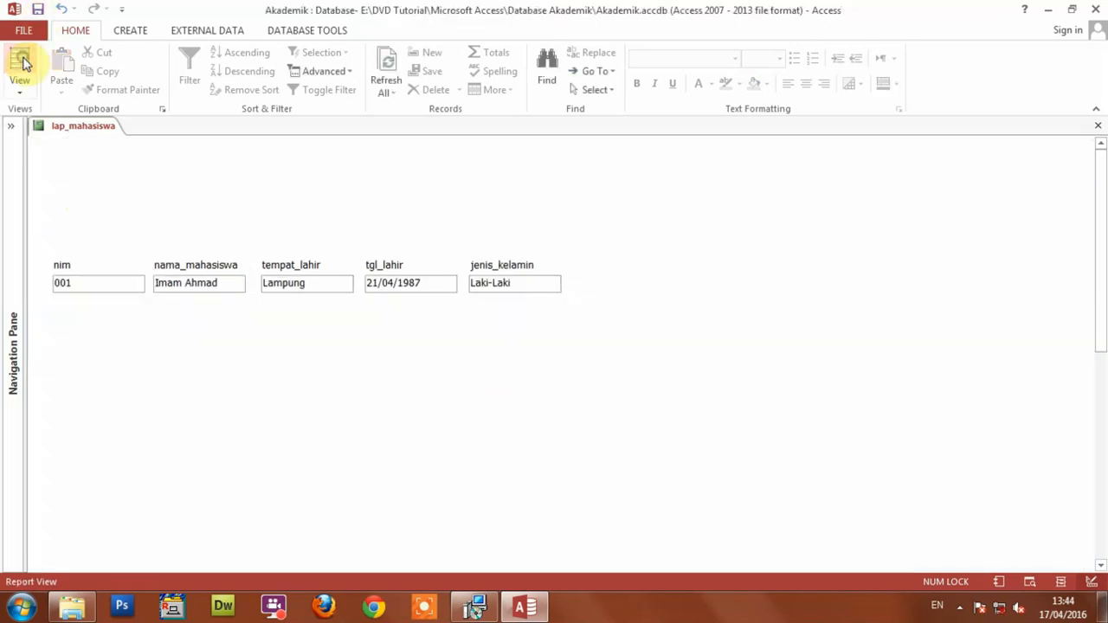
mouse_move(1102, 251)
mouse_down()
mouse_move(1102, 457)
mouse_move(1097, 240)
mouse_up()
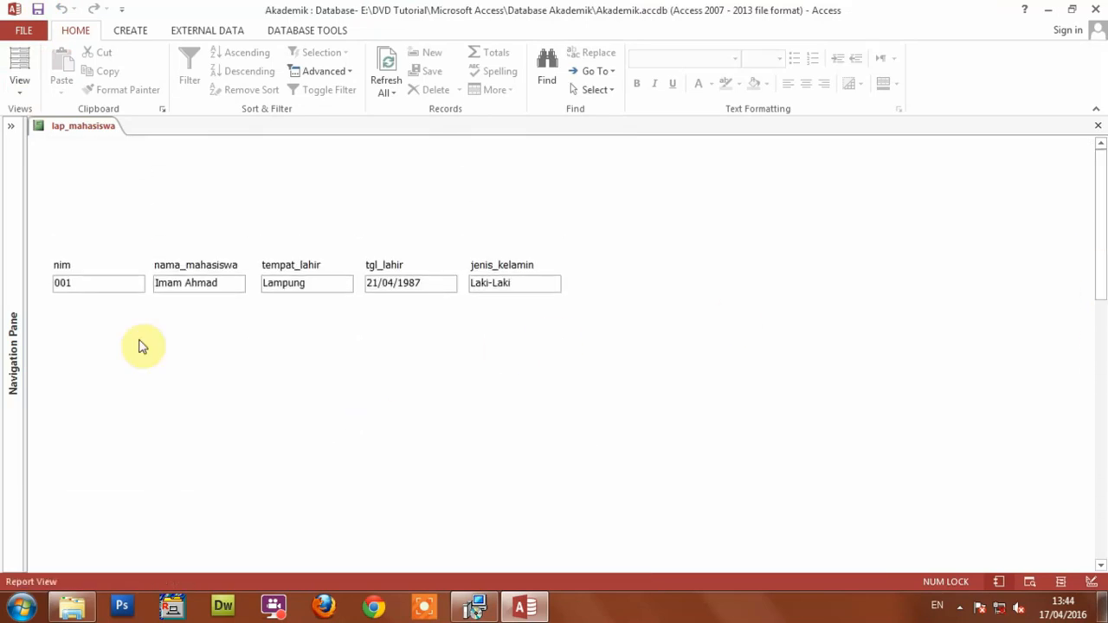
scroll(279, 364, down, 3)
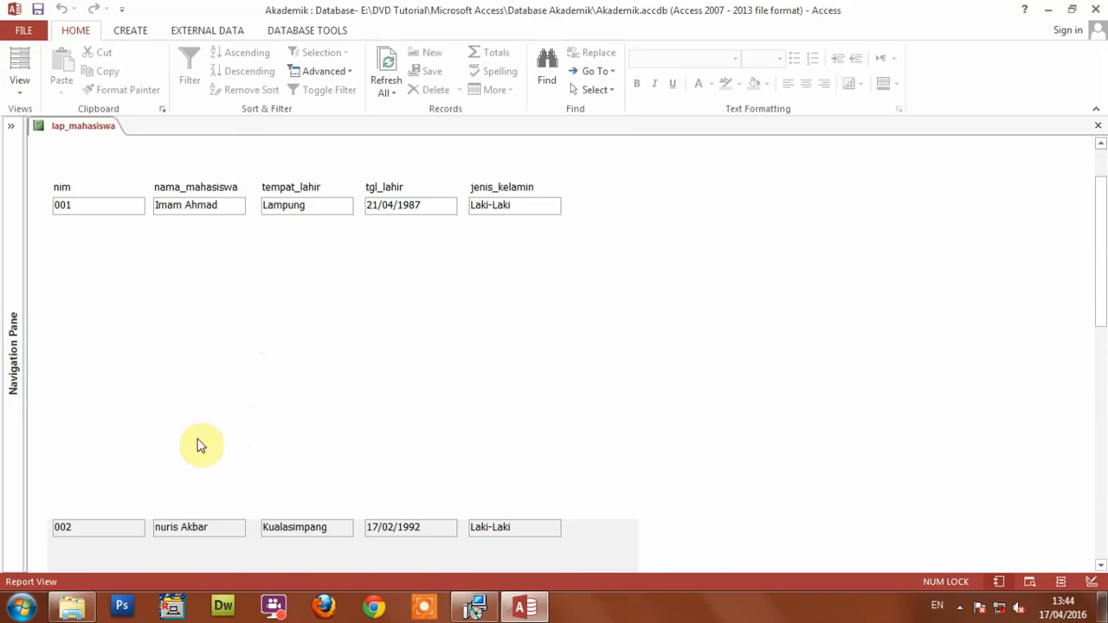
Reduce the Detail section's height in Design View so it ends just below the row of fields
right_click(895, 206)
click(911, 254)
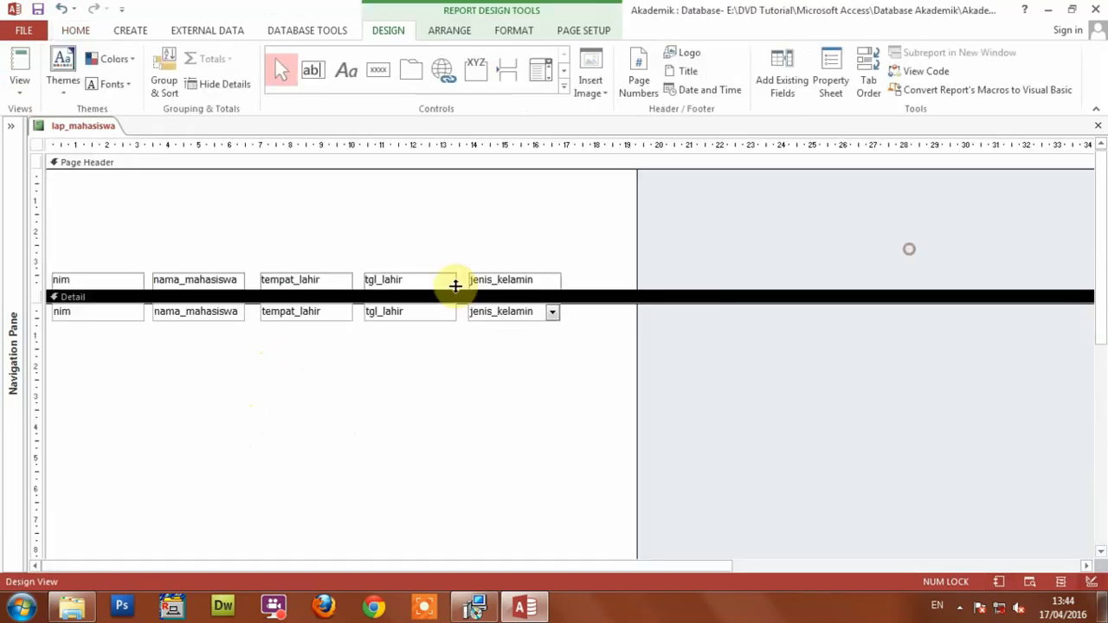
scroll(342, 437, down, 3)
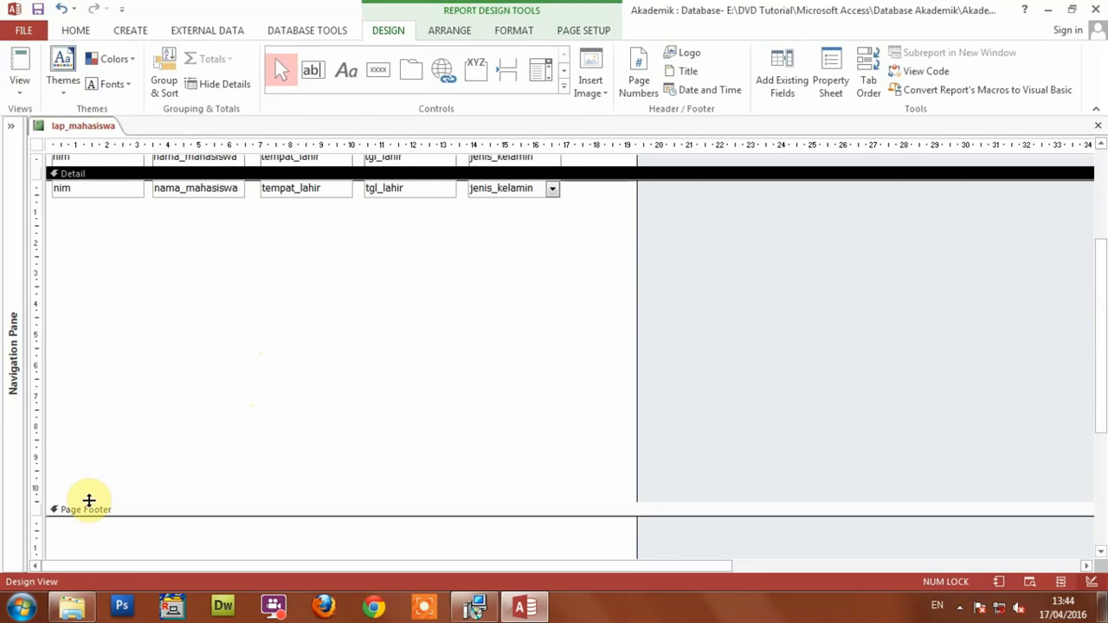
drag(88, 500, 96, 281)
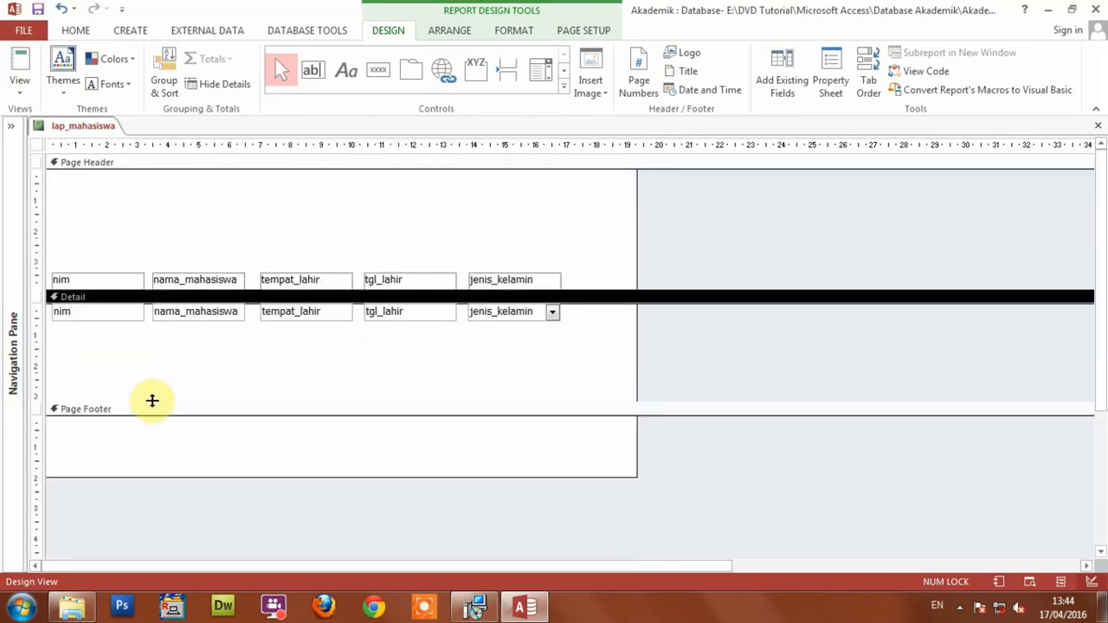
drag(151, 399, 153, 327)
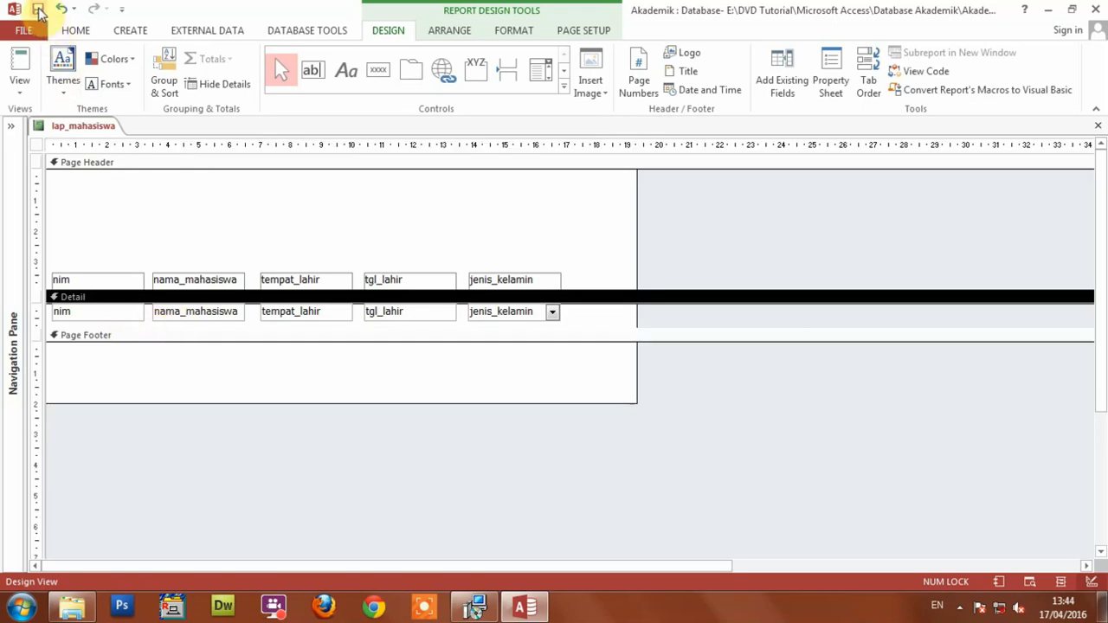
Show the report in Report View and examine the record spacing and the borders around the values
click(26, 65)
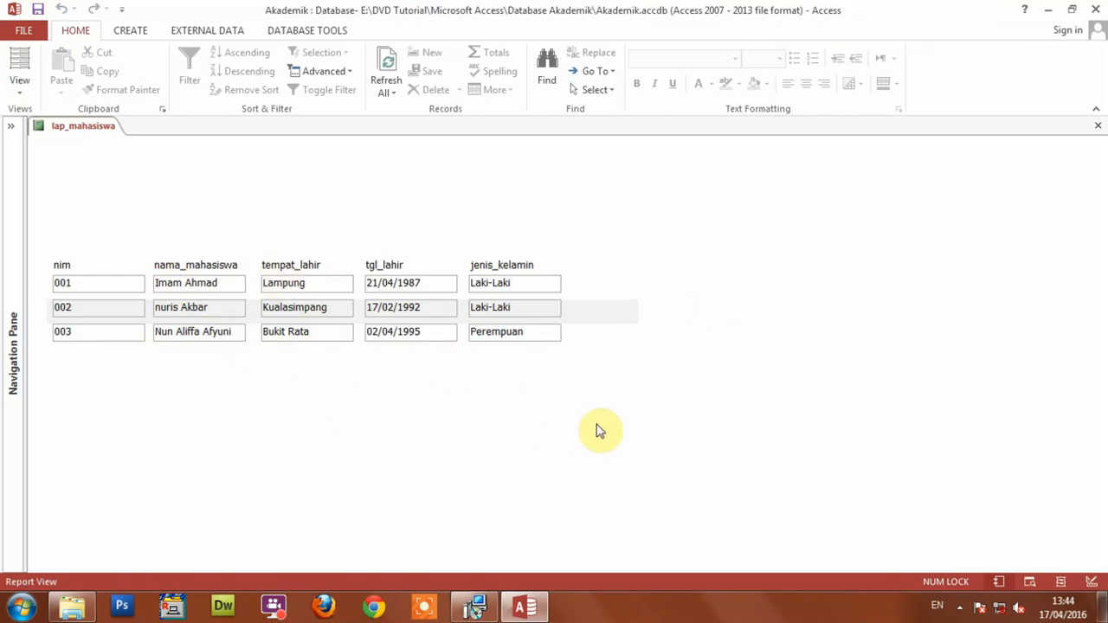
right_click(711, 300)
click(220, 397)
click(203, 282)
drag(267, 283, 333, 282)
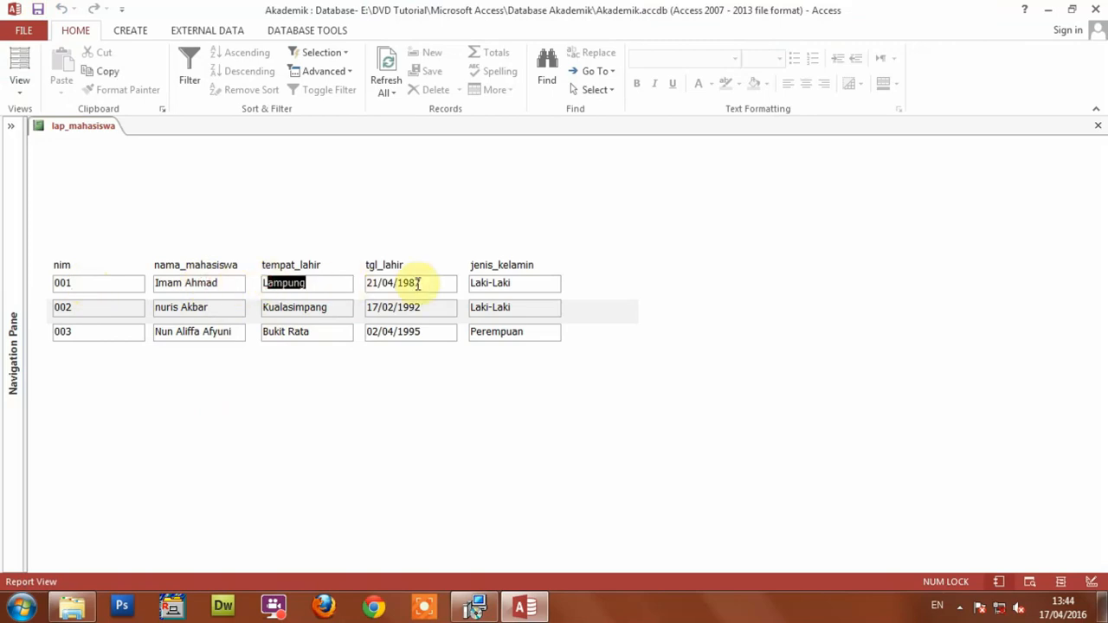
click(478, 283)
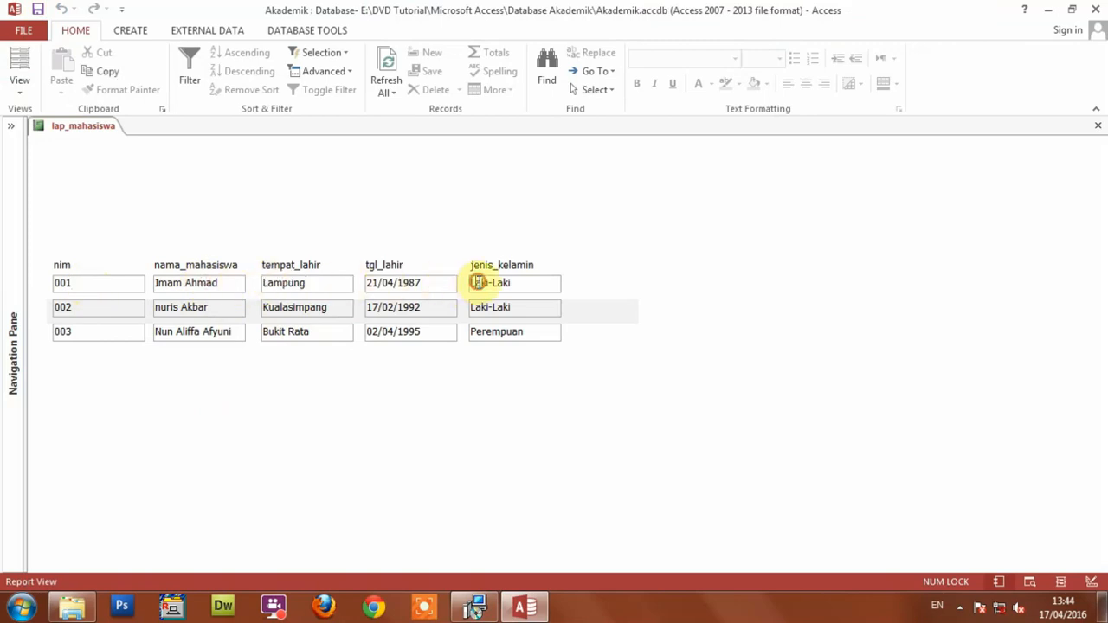
Set the border style of all five Detail fields to Transparent and show the report in Report View
right_click(733, 236)
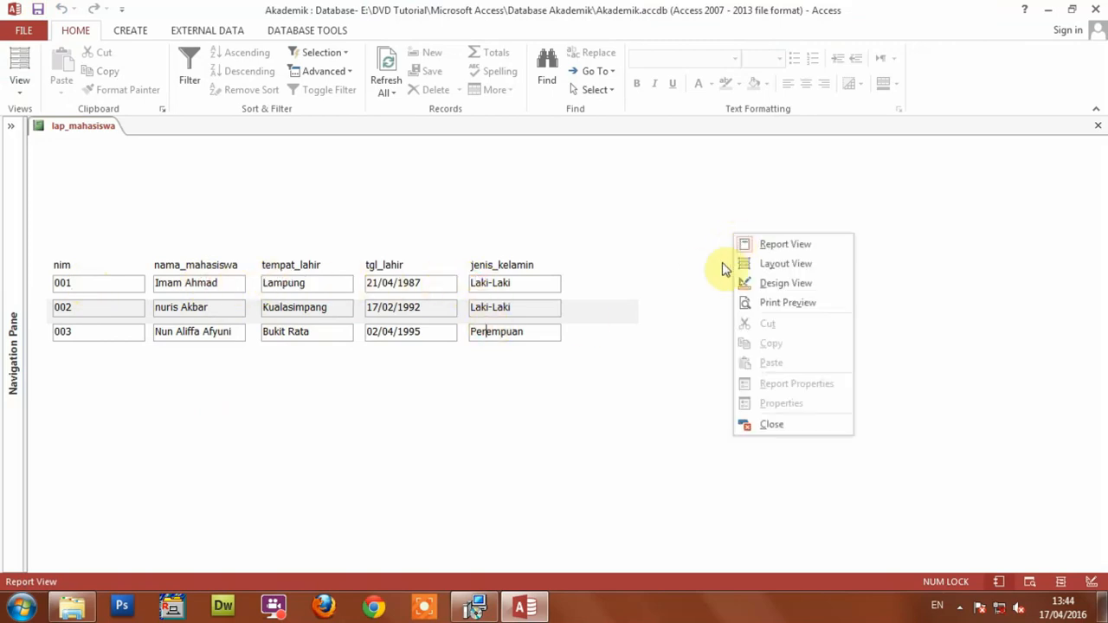
click(765, 285)
click(586, 316)
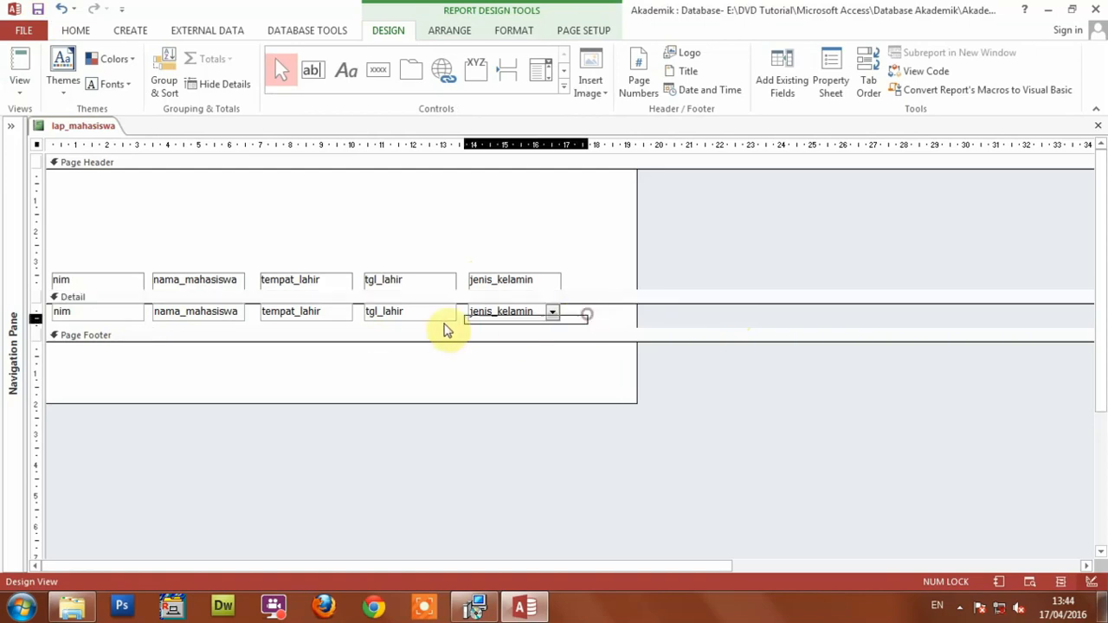
drag(446, 329, 112, 323)
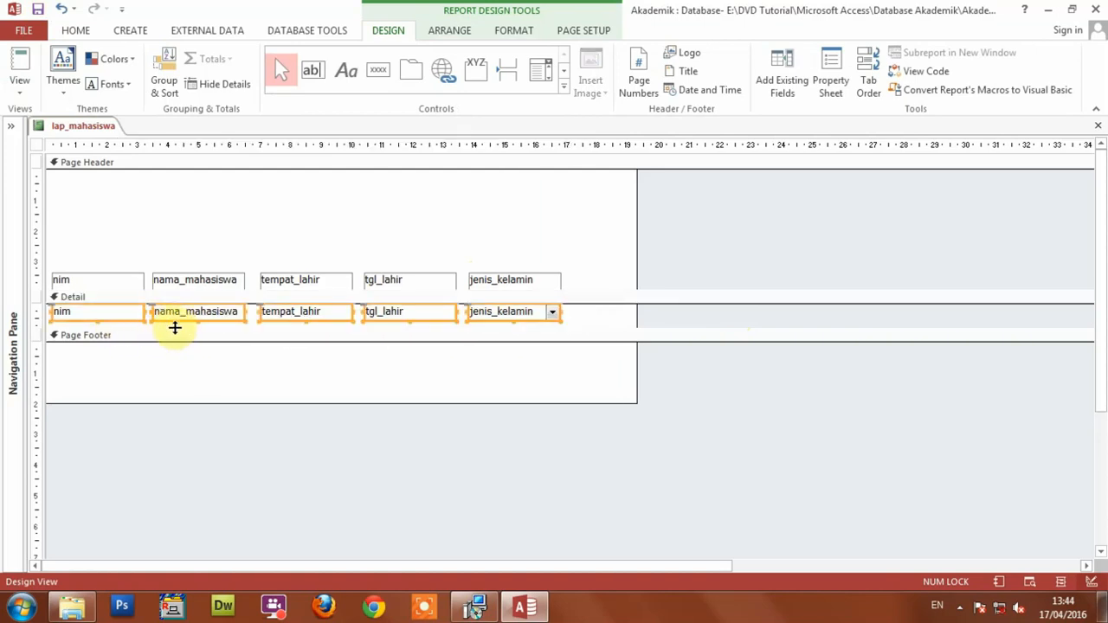
click(830, 82)
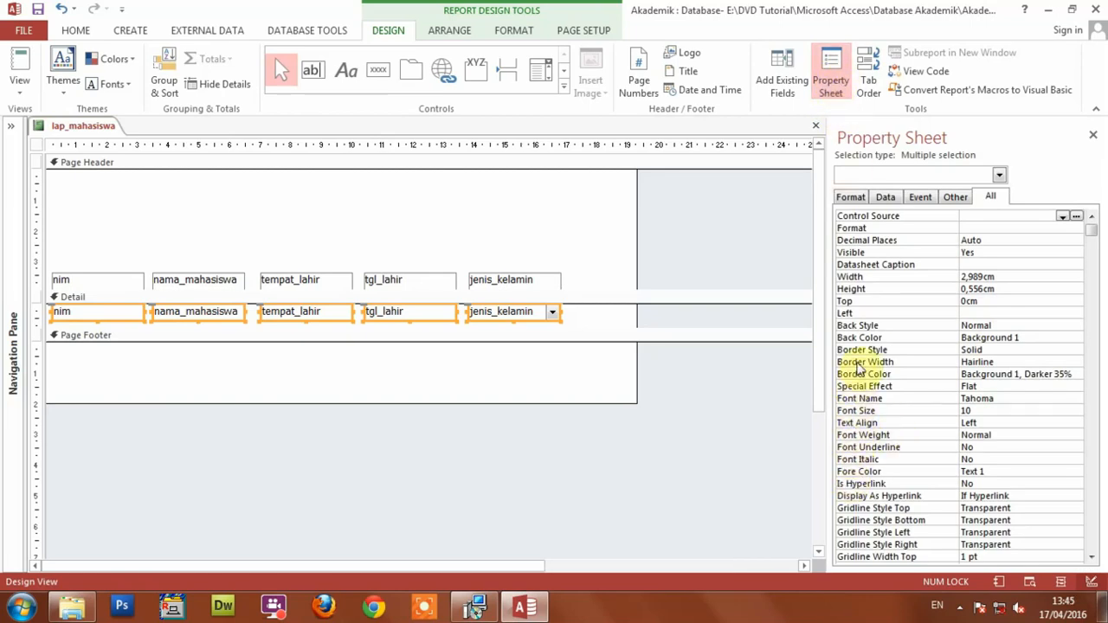
click(916, 352)
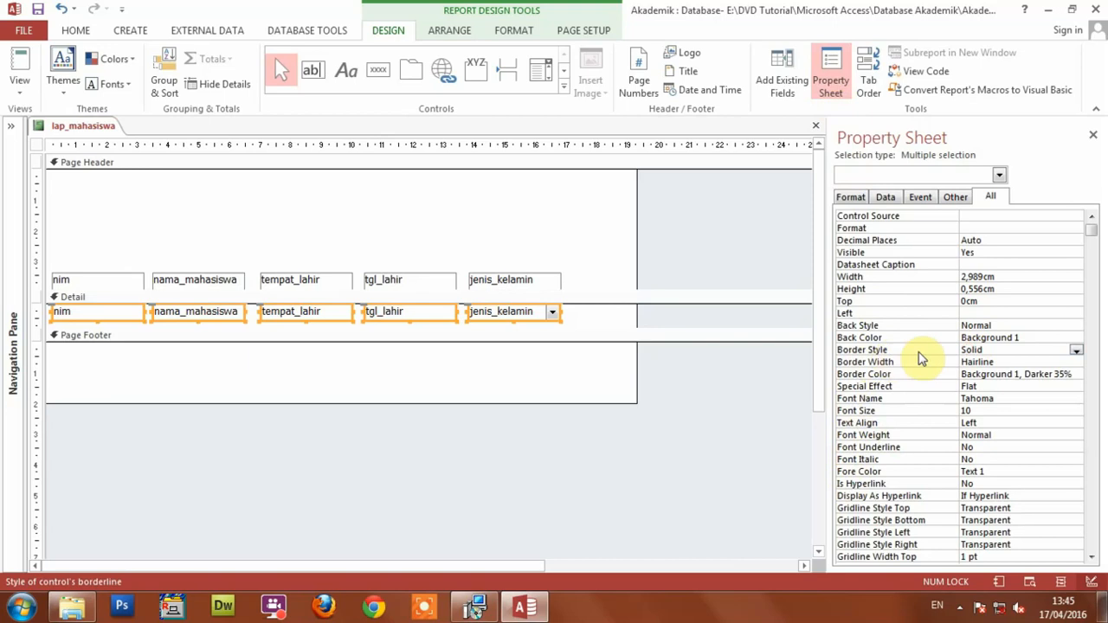
click(1076, 350)
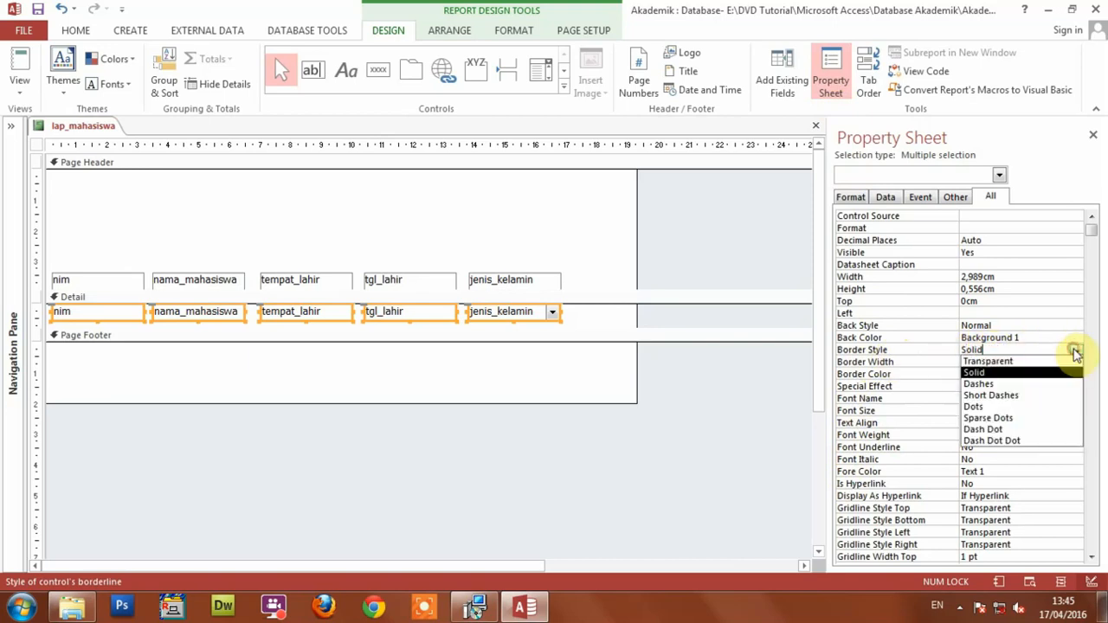
click(1007, 362)
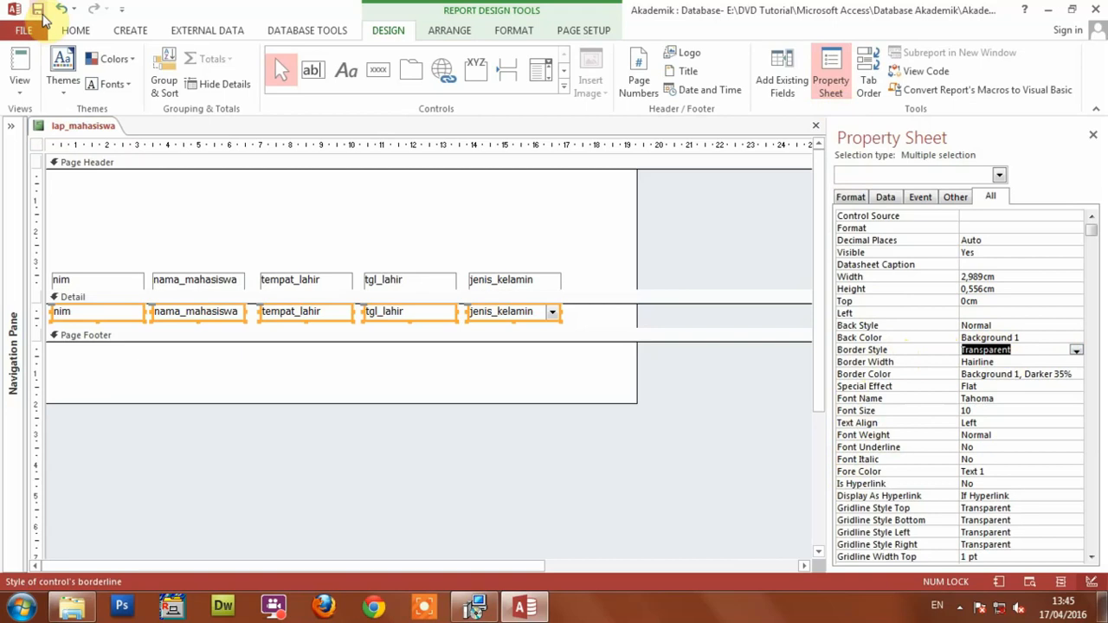
click(19, 65)
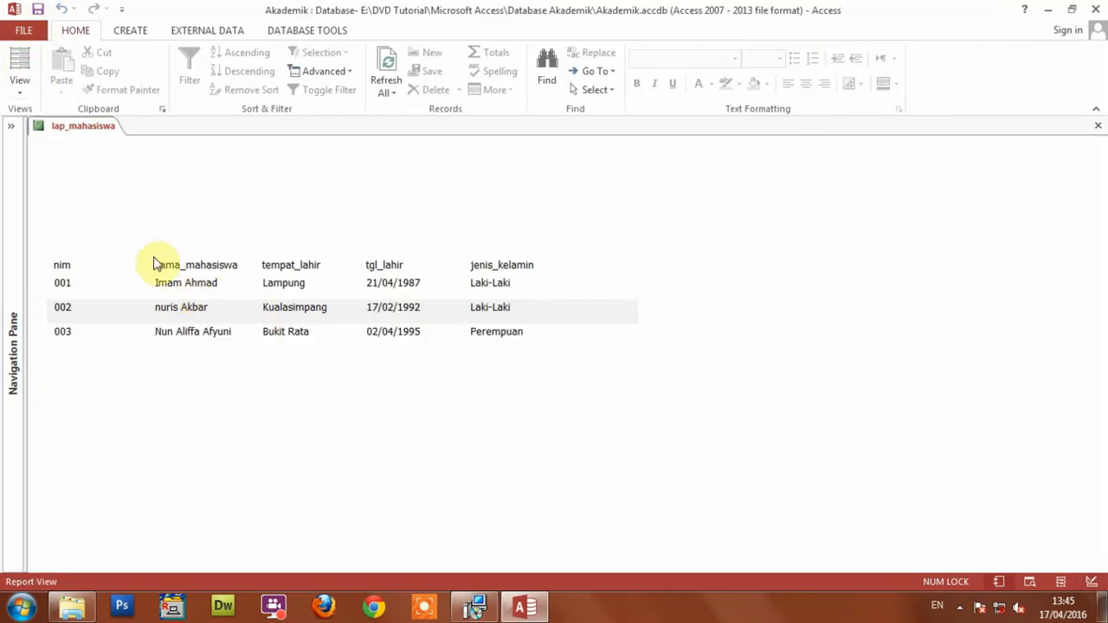
Narrow the nim label in the Page Header and its Detail field to about 2.2 cm wide
right_click(822, 257)
click(834, 305)
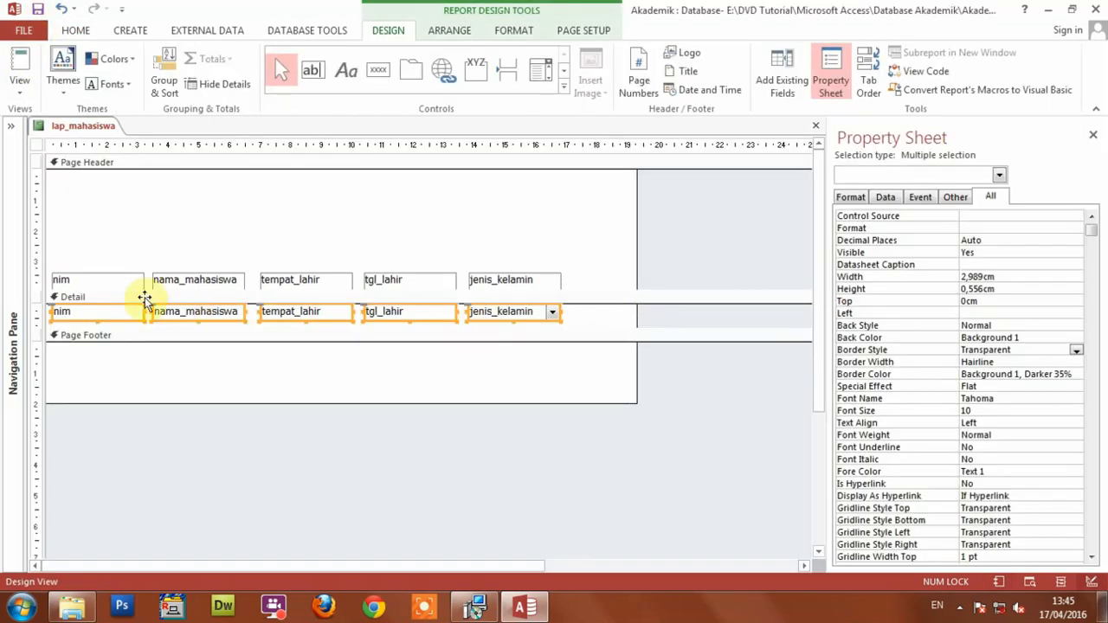
click(117, 285)
drag(144, 279, 121, 311)
click(128, 311)
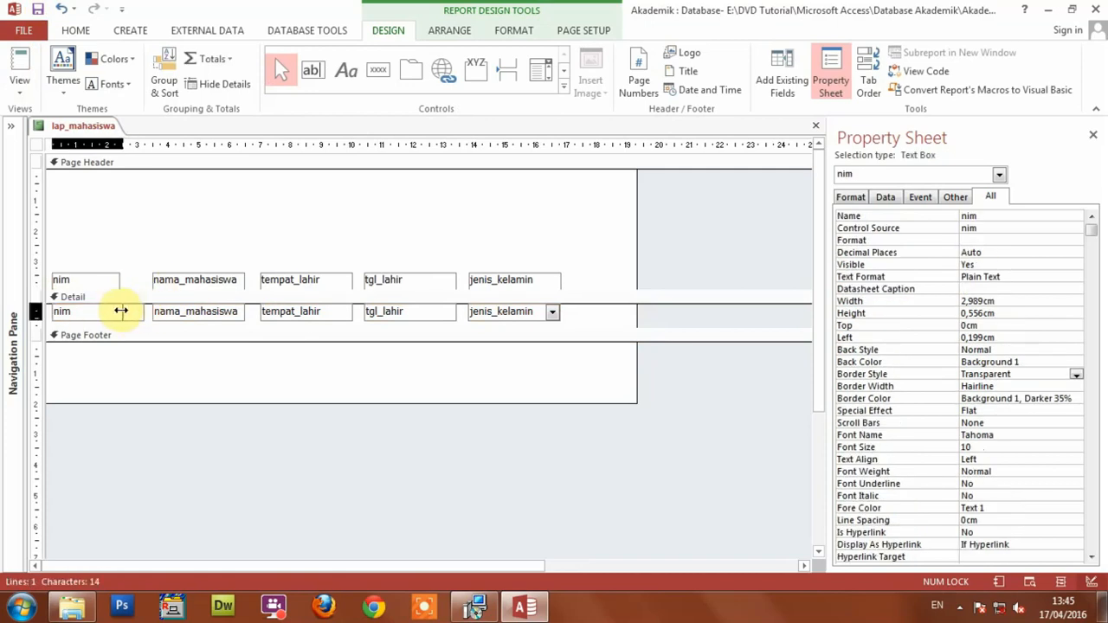
Shift the other four columns, labels and fields together, leftward until they sit right beside the nim column
drag(199, 239, 510, 338)
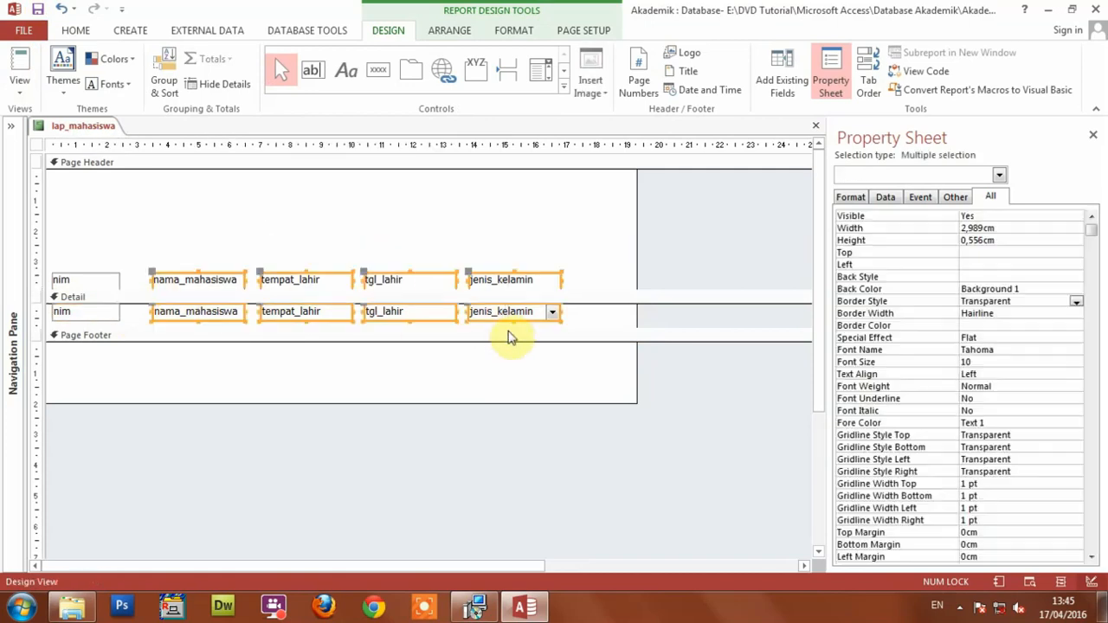
key(Left)
key(Left)
key(Left)
key(Left)
key(Left)
key(Left)
key(Left)
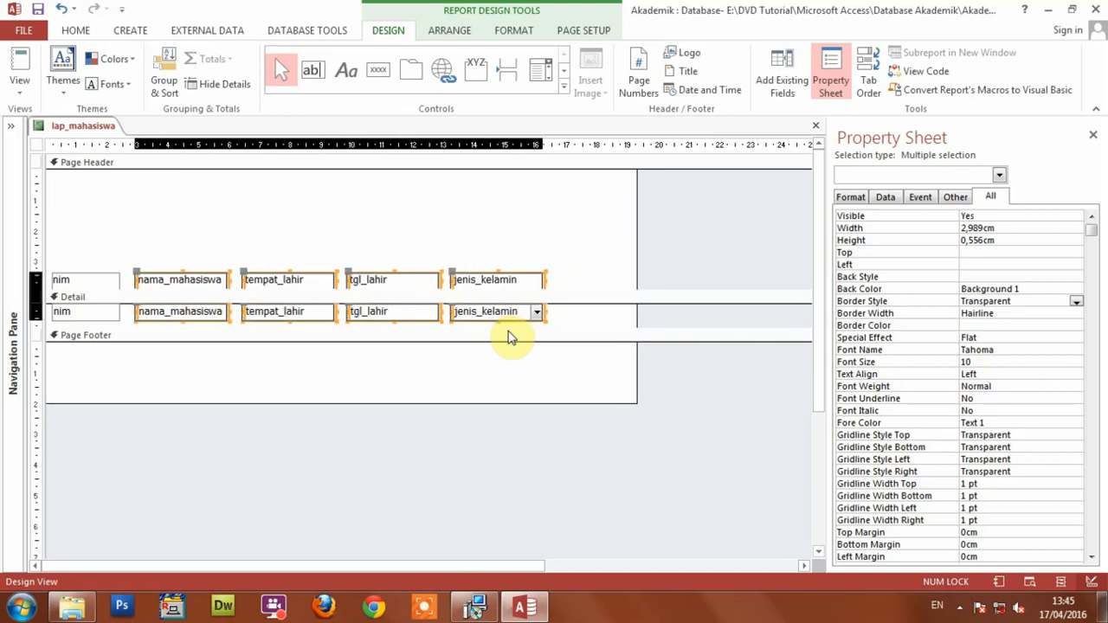
key(Left)
click(383, 231)
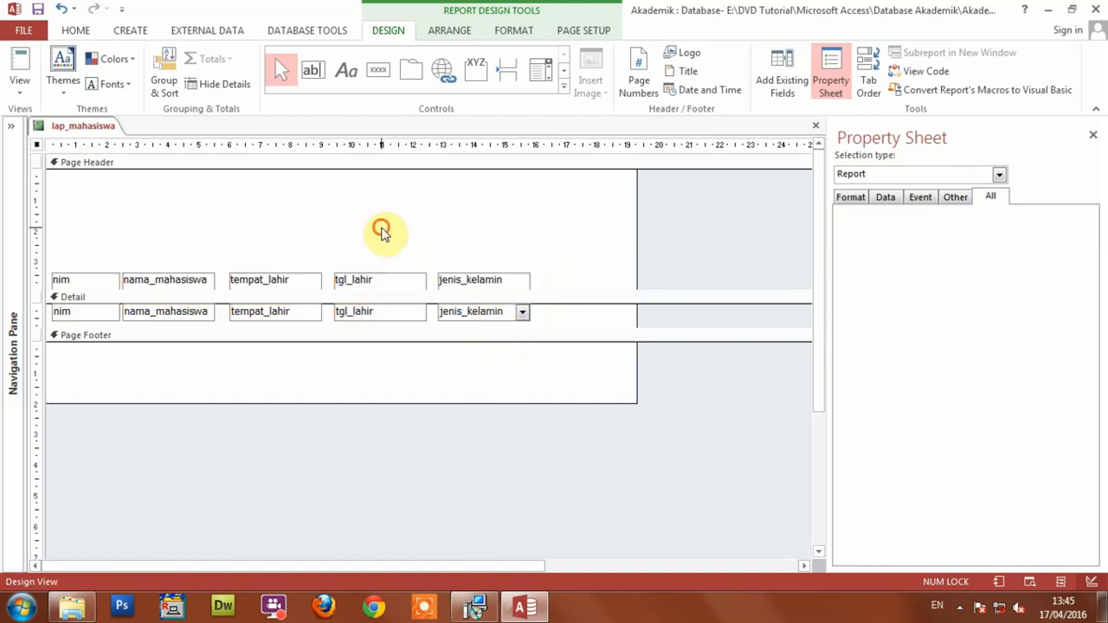
Change the Page Header label captions to Nim, Nama Mahasiswa, Tempat Lahir, Tanggal Lahir and Jenis Kelamin
click(91, 279)
double_click(91, 280)
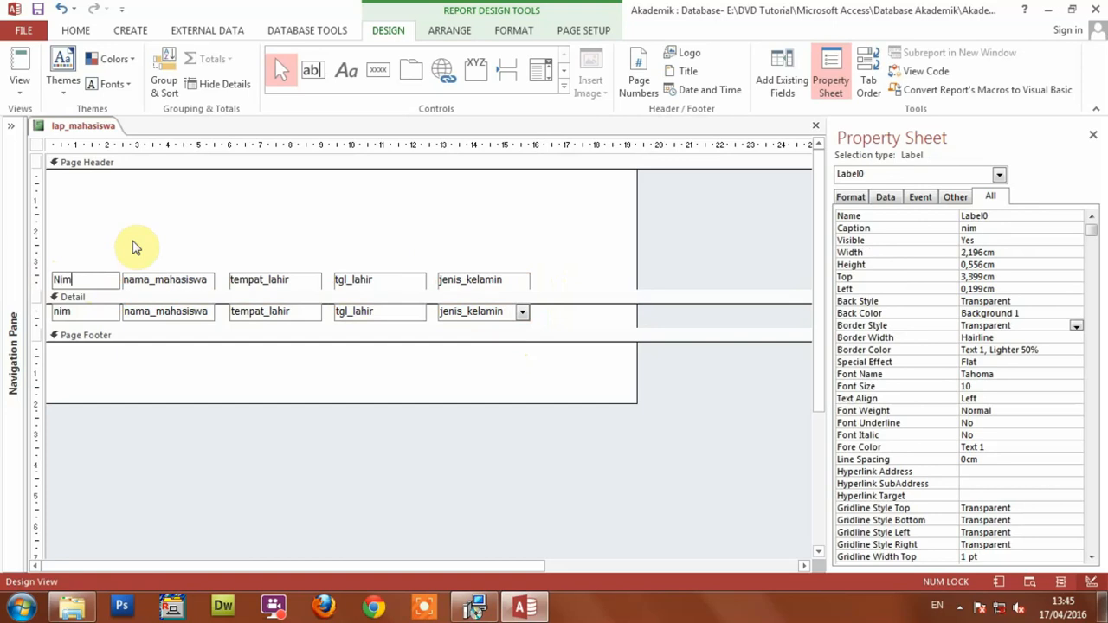
key(Tab)
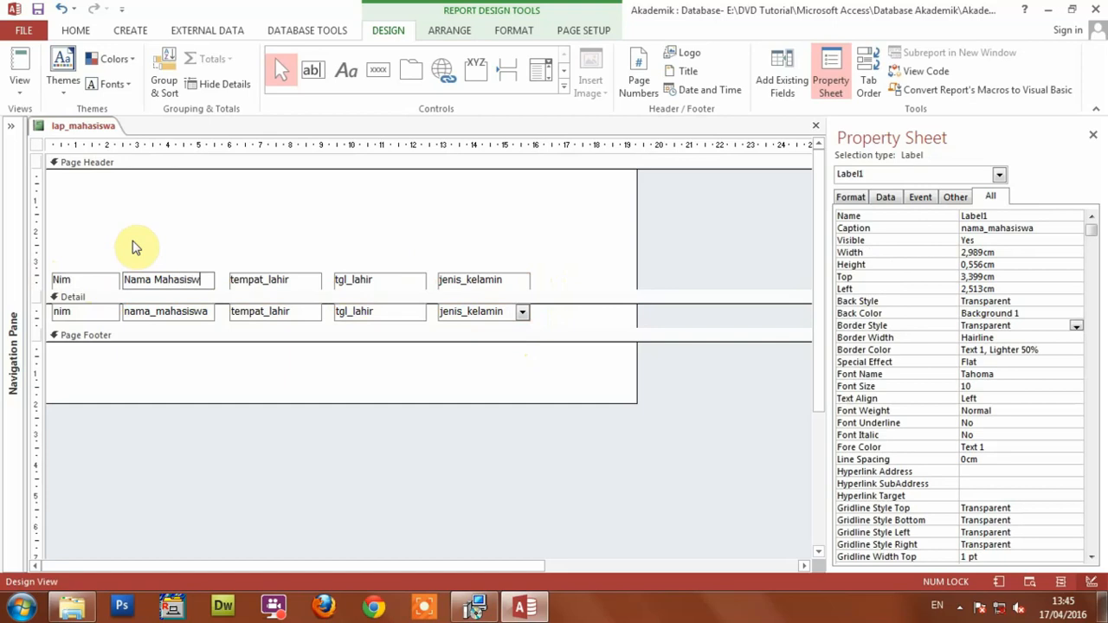
key(Tab)
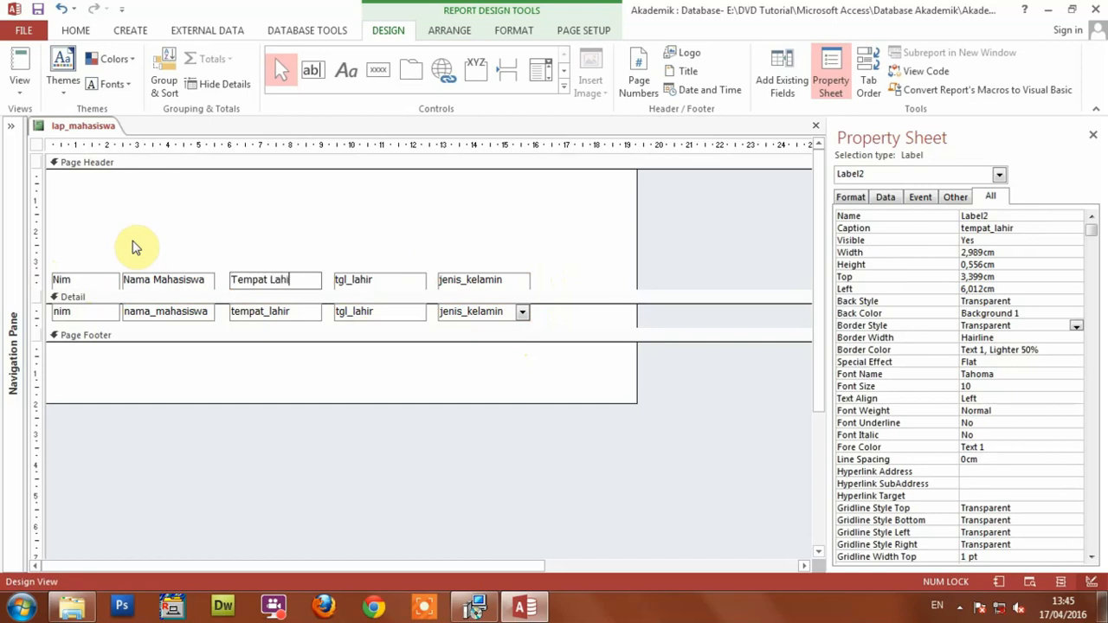
key(Tab)
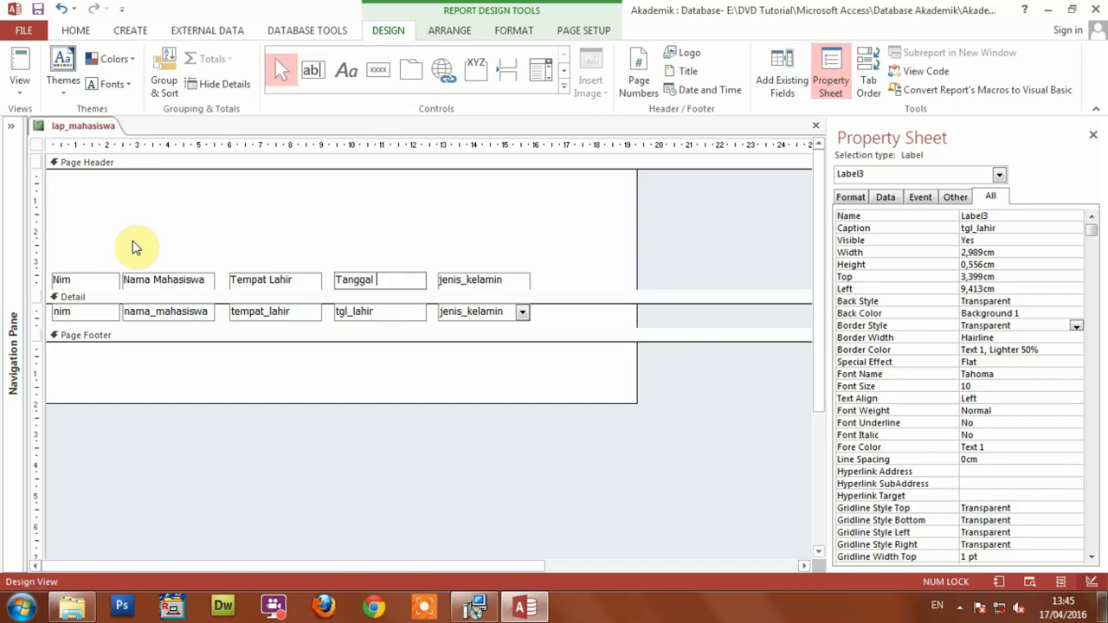
key(Tab)
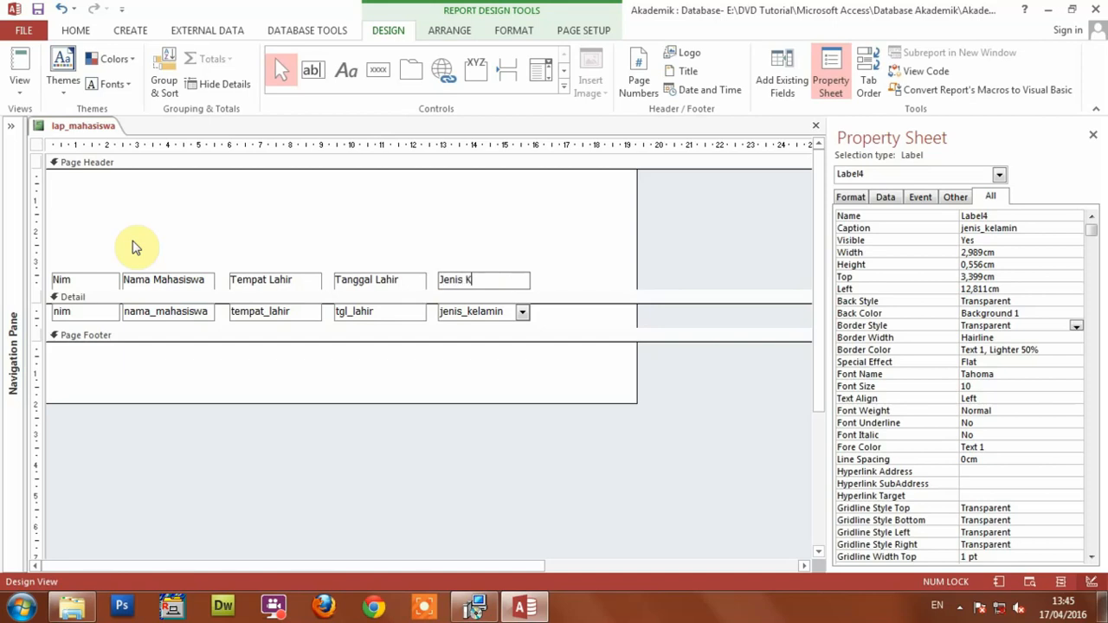
click(134, 249)
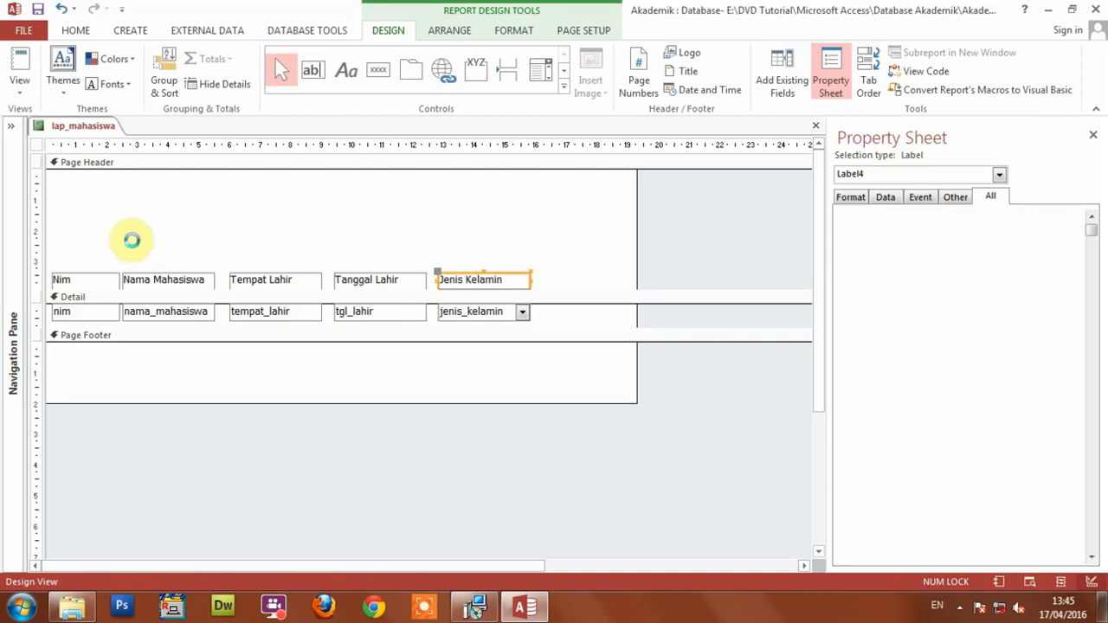
Show the report in Report View and examine how the dates in the Tanggal Lahir column are formatted
click(26, 64)
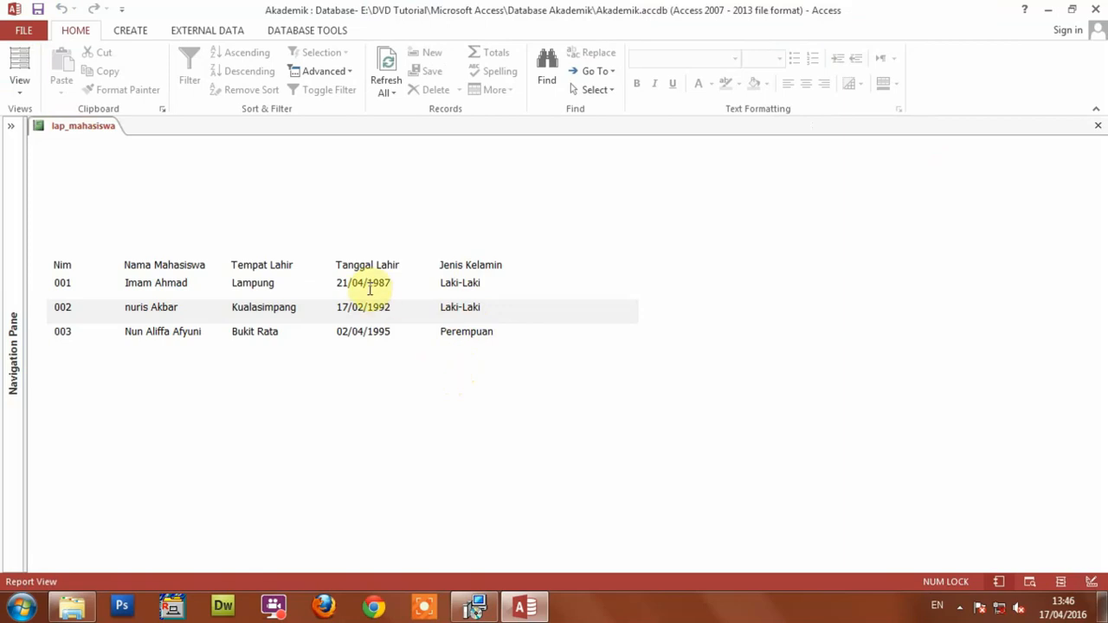
drag(338, 283, 394, 283)
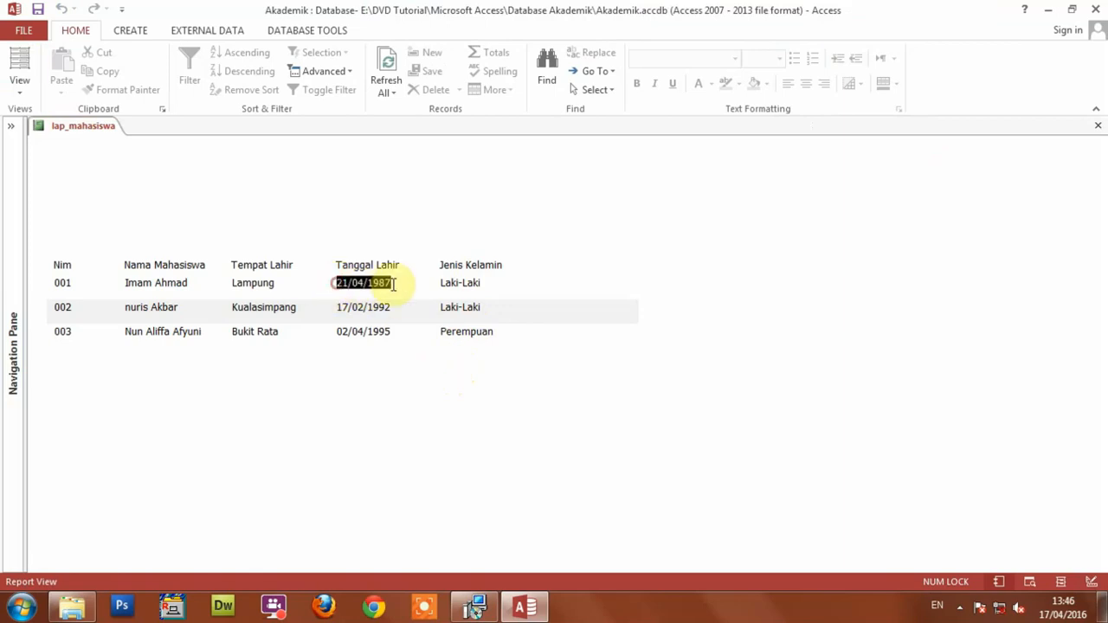
drag(340, 307, 393, 307)
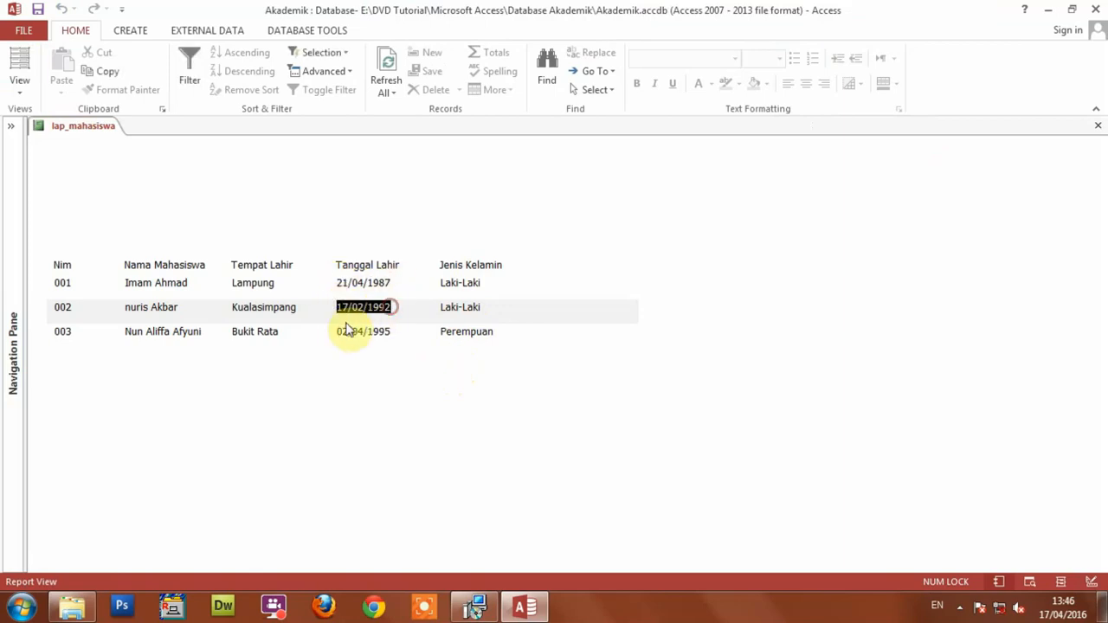
drag(340, 332, 394, 331)
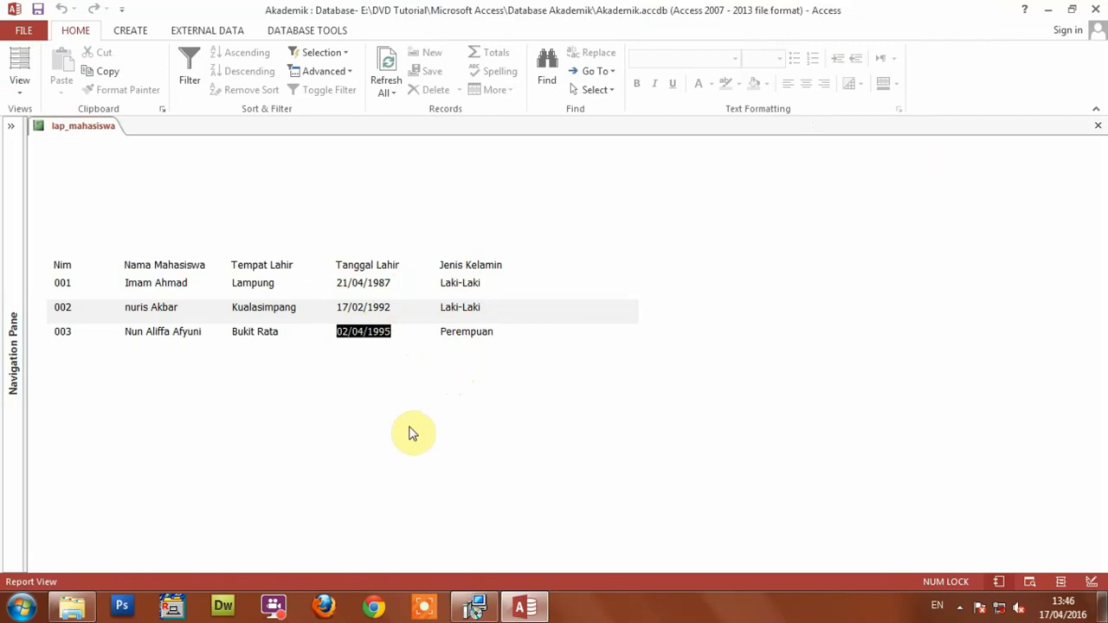
click(360, 283)
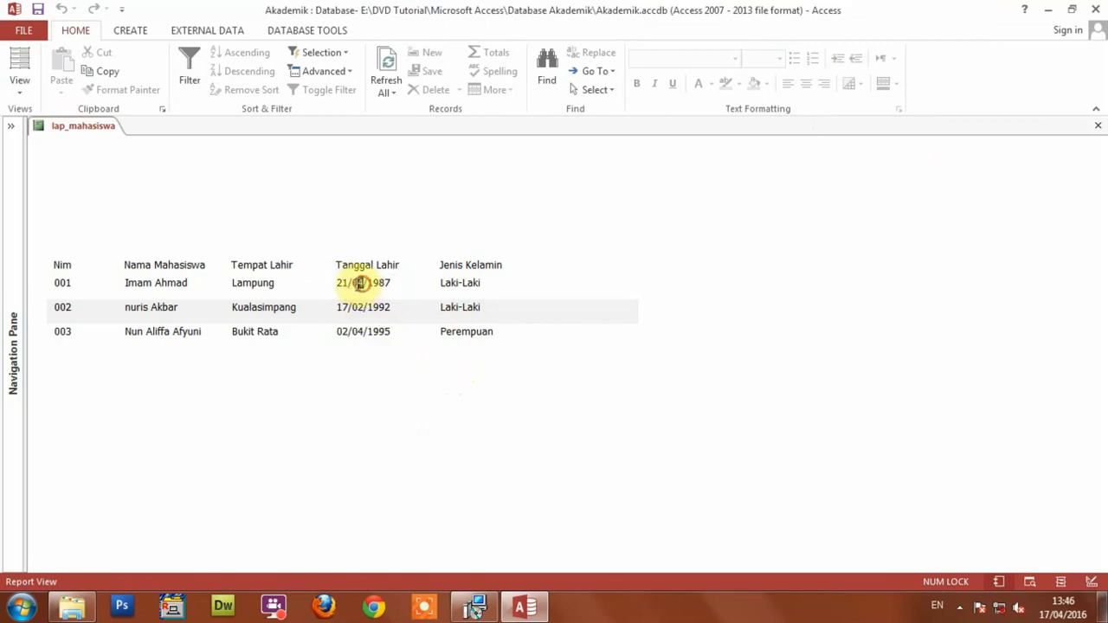
Set the tgl_lahir field's format in the Detail section to Medium Date and show the report in Report View
right_click(787, 266)
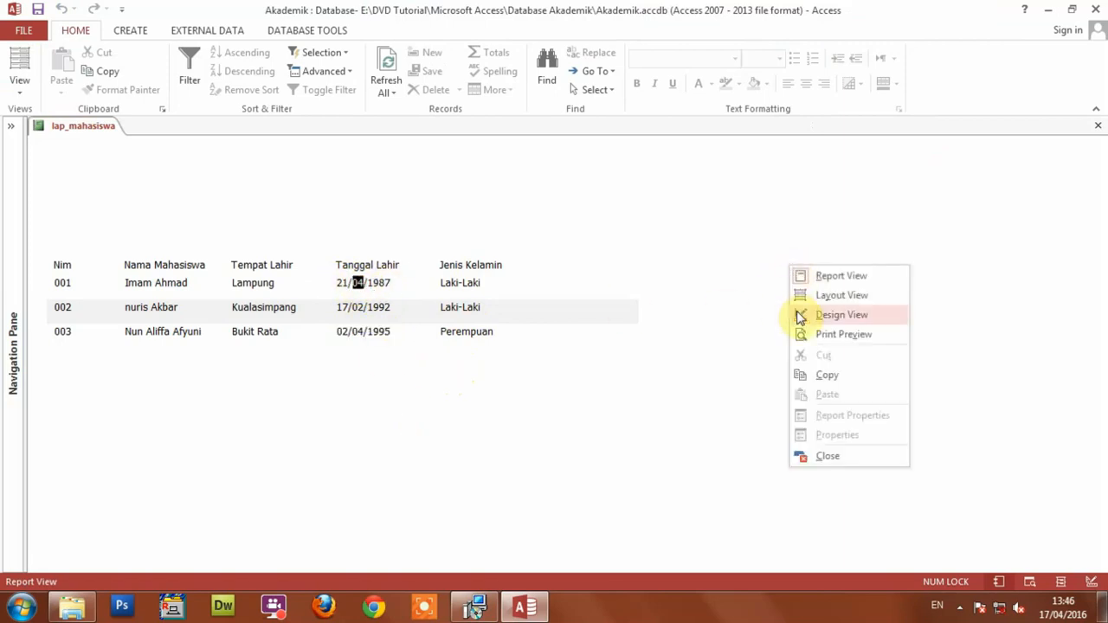
click(817, 317)
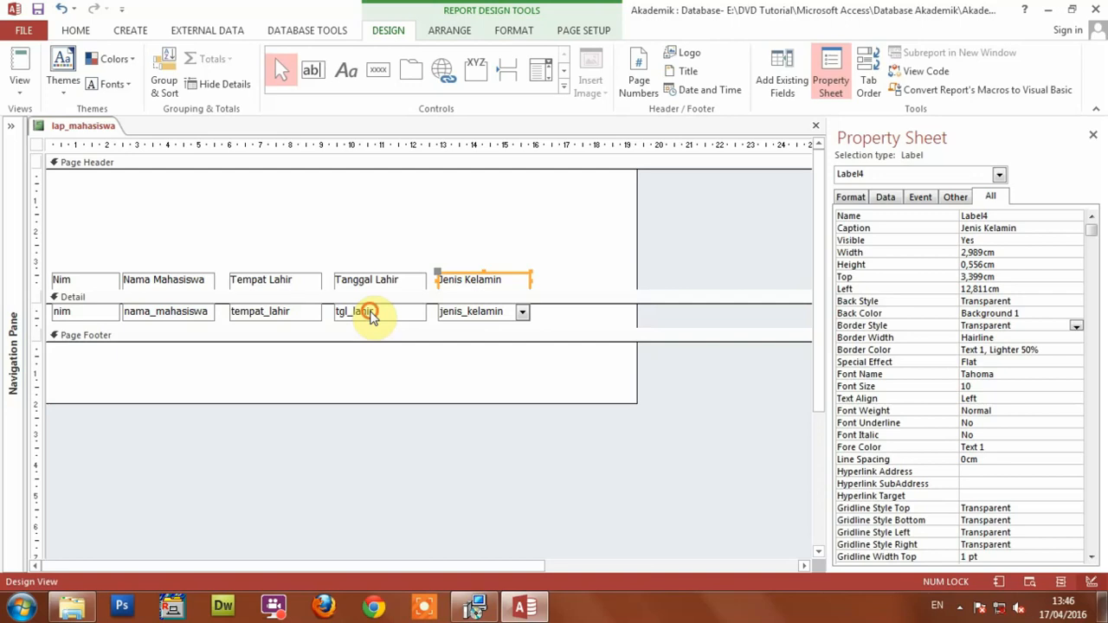
click(370, 316)
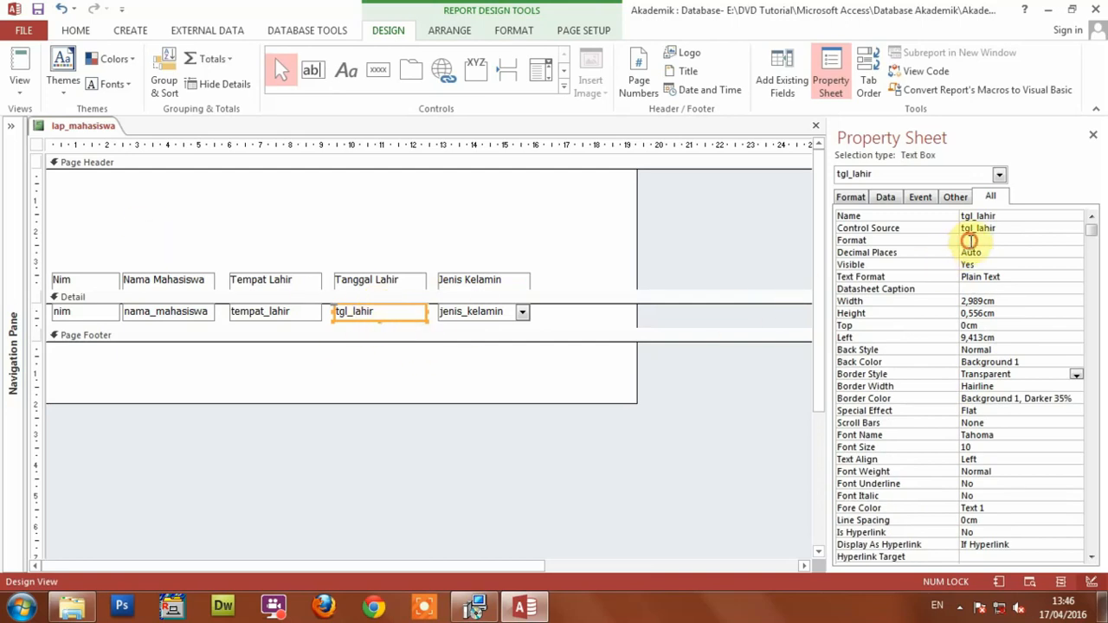
click(1073, 239)
click(1075, 240)
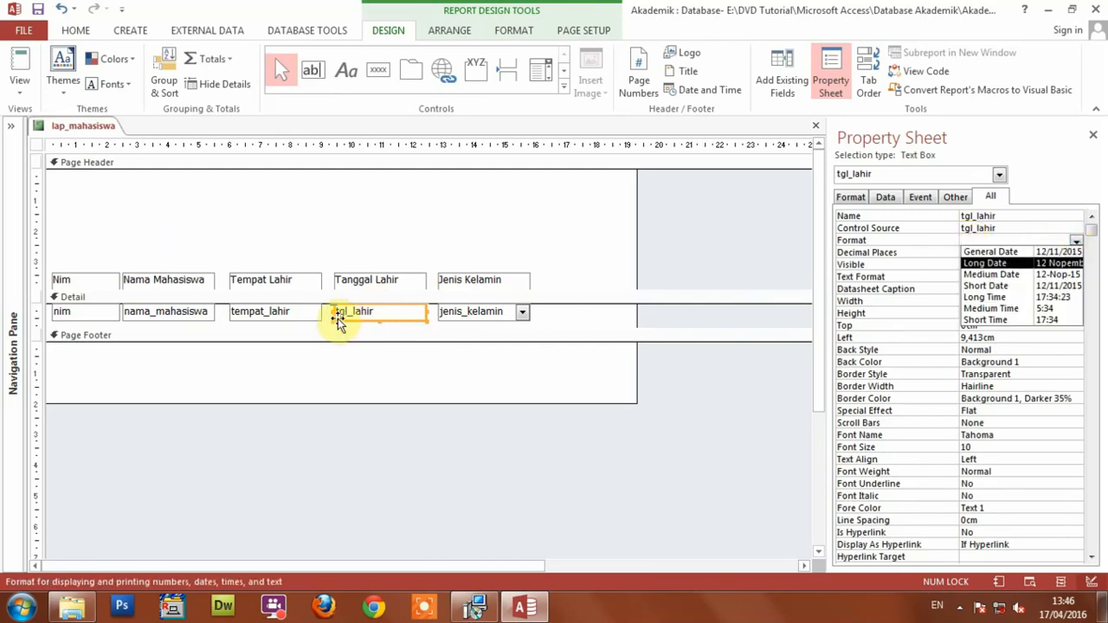
click(589, 256)
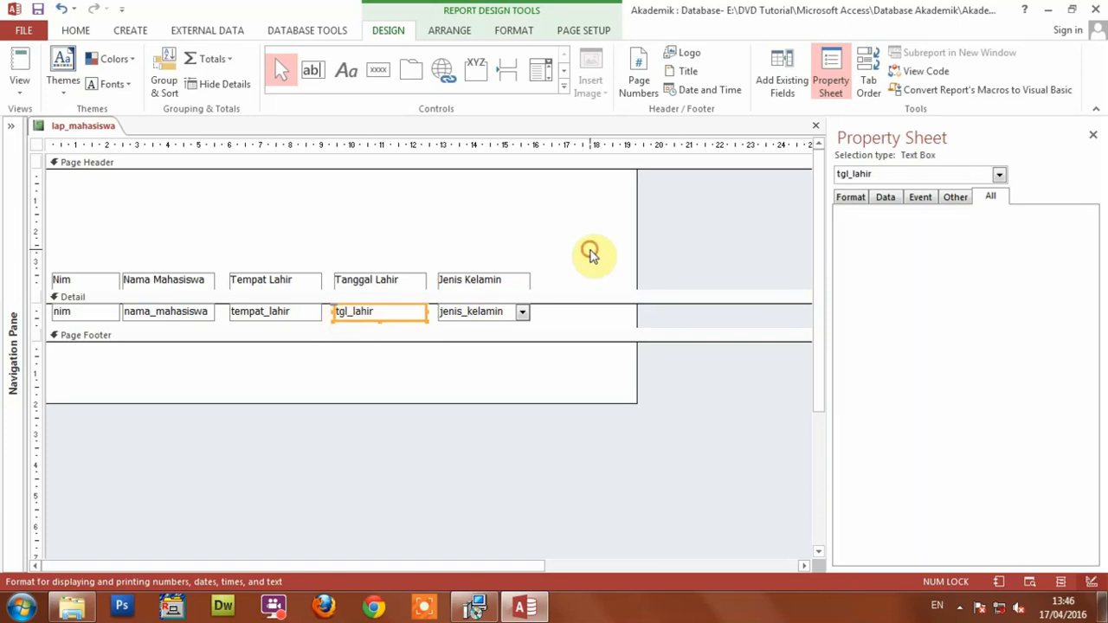
click(374, 314)
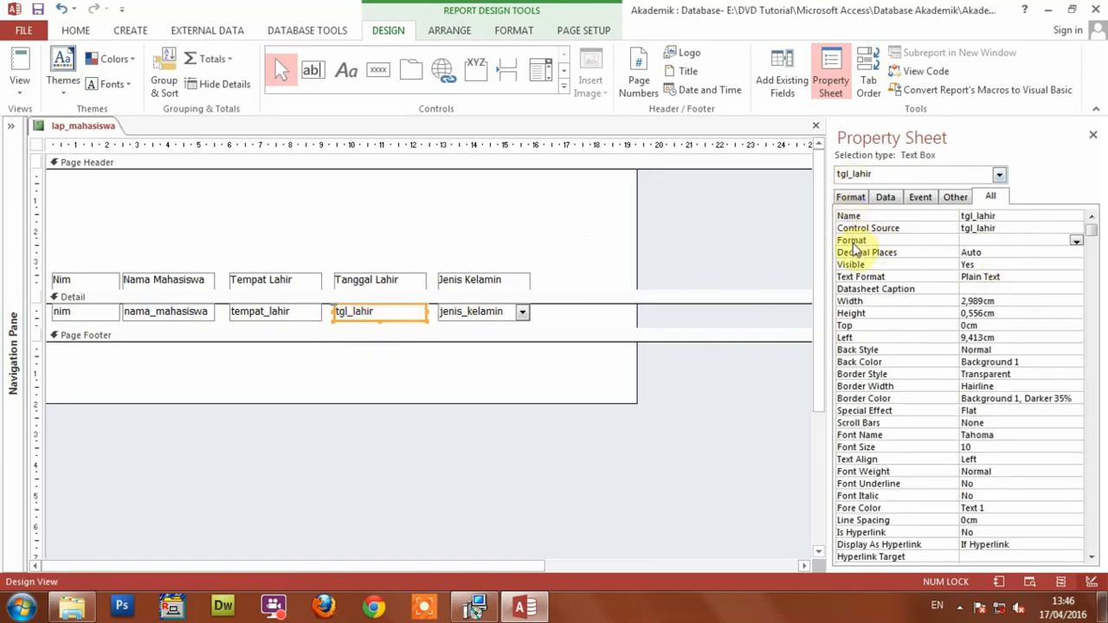
click(1074, 241)
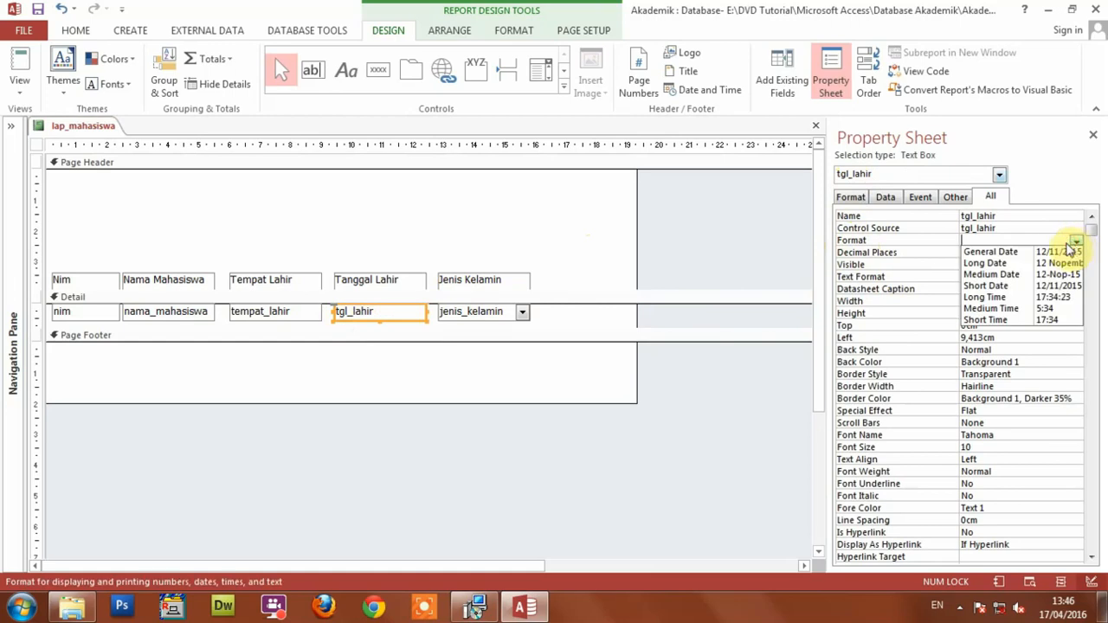
click(1027, 275)
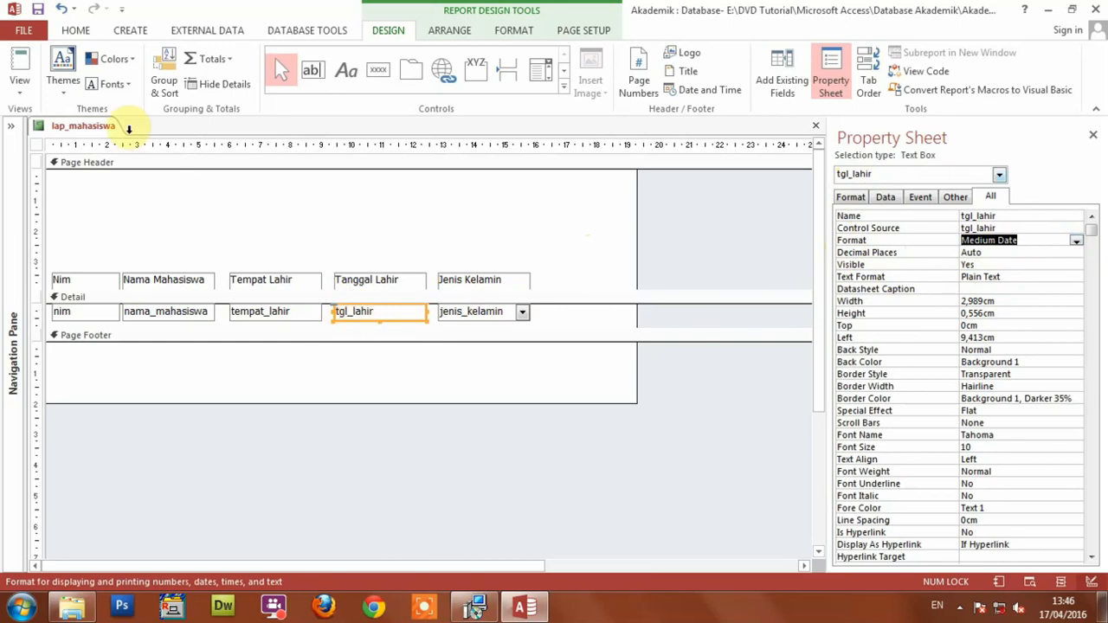
click(19, 59)
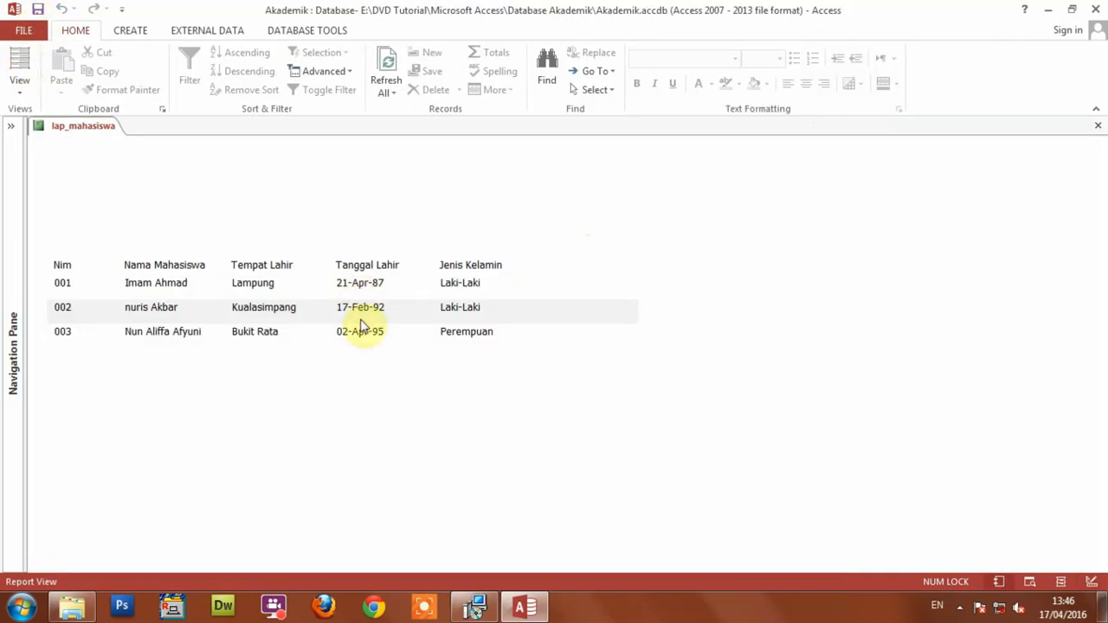
Return to Design View, set the tgl_lahir field's format to Long Date and show the report in Report View
right_click(750, 177)
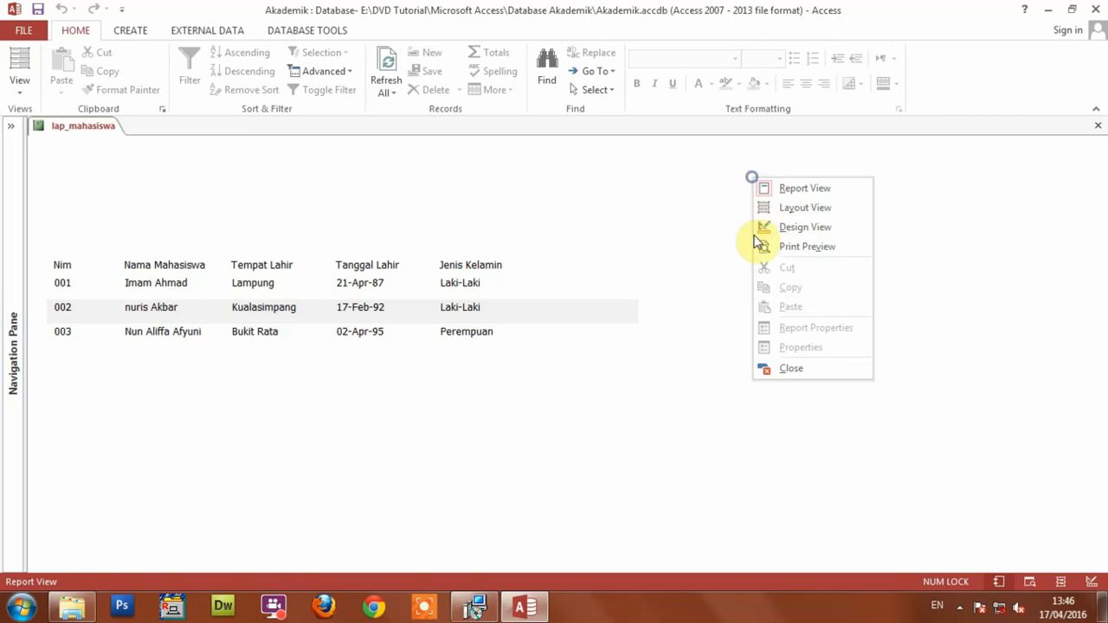
click(766, 227)
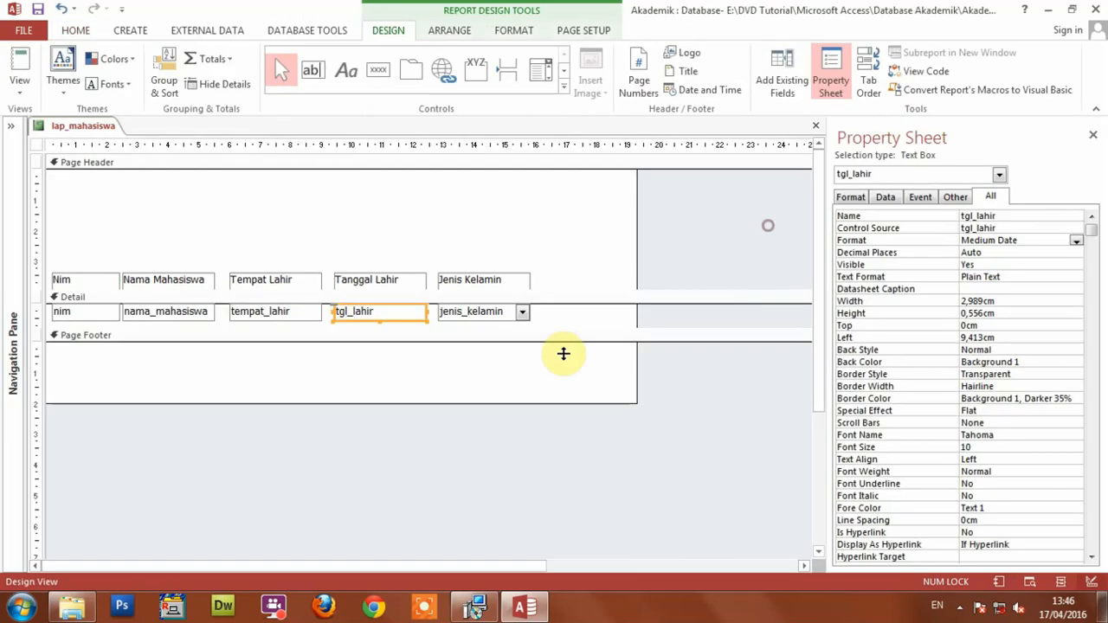
click(1076, 239)
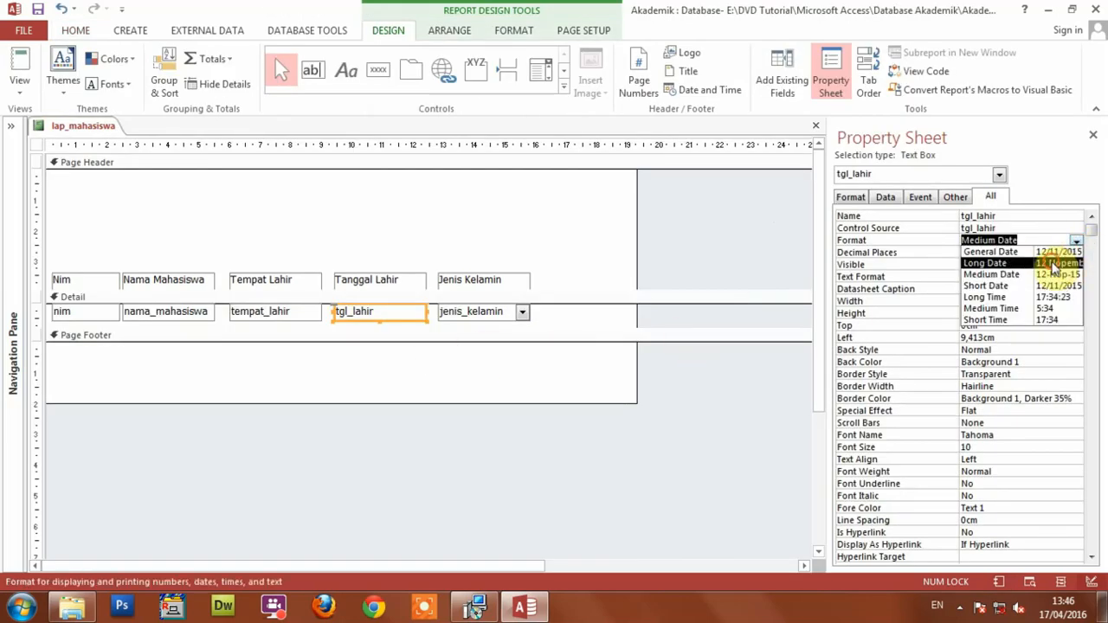
click(1052, 266)
click(19, 70)
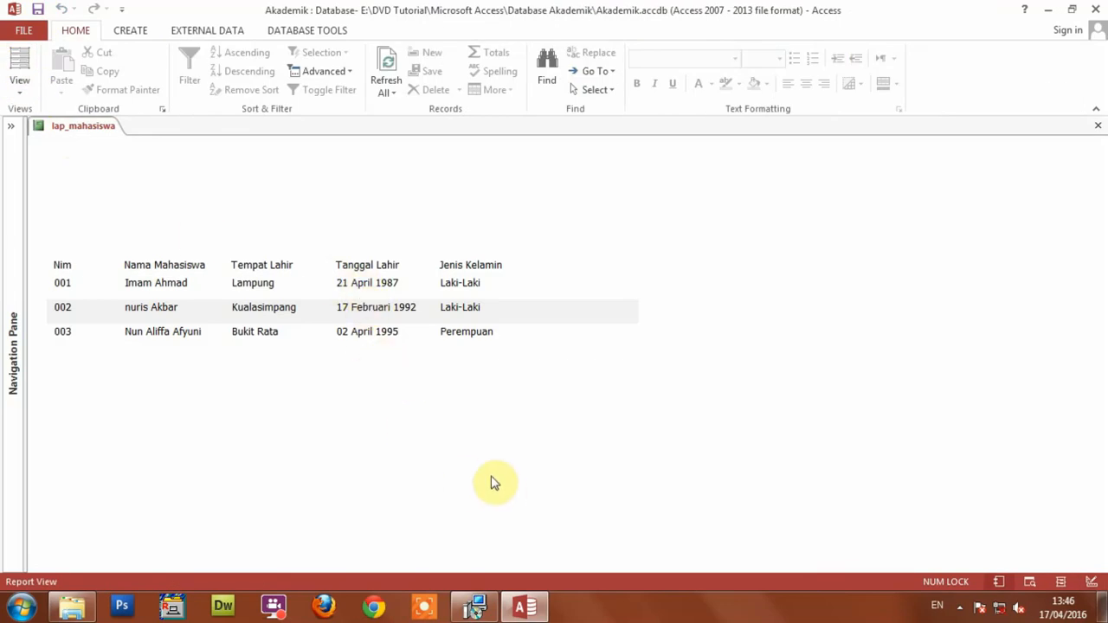
In Design View, move the five Page Header labels up together to about 3.1 cm from the section's top
right_click(787, 262)
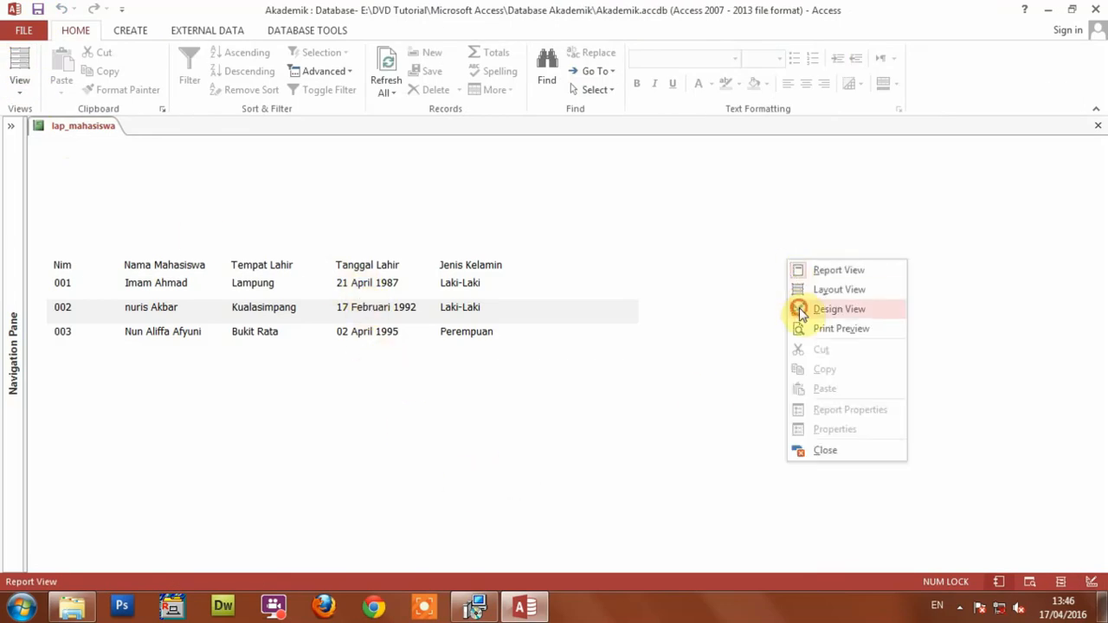
click(801, 313)
drag(71, 258, 492, 278)
key(Up)
key(Up)
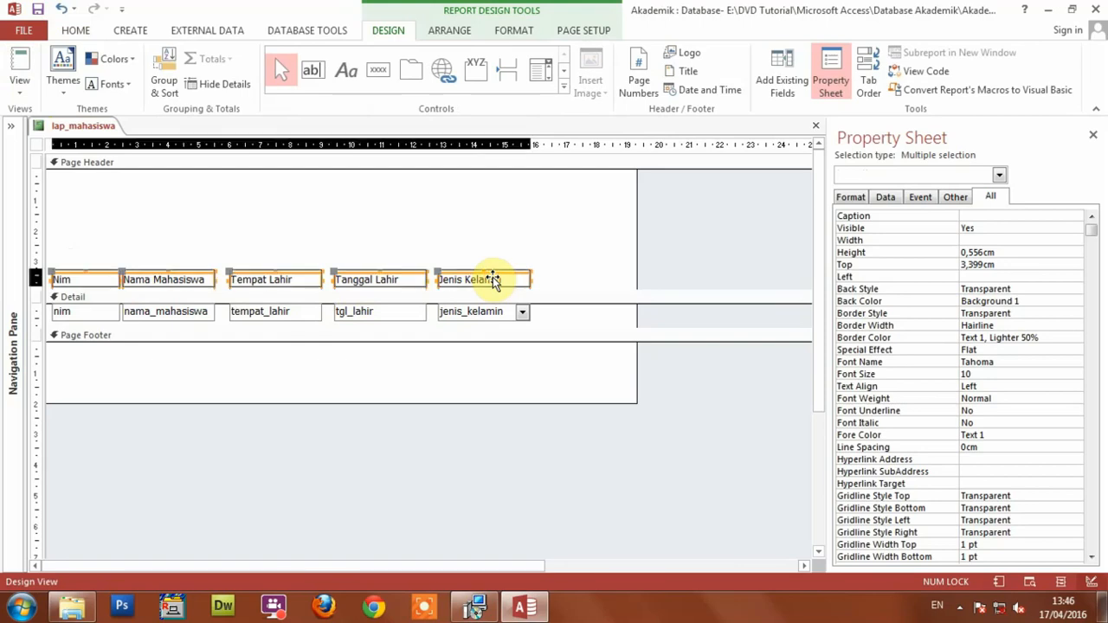
click(556, 251)
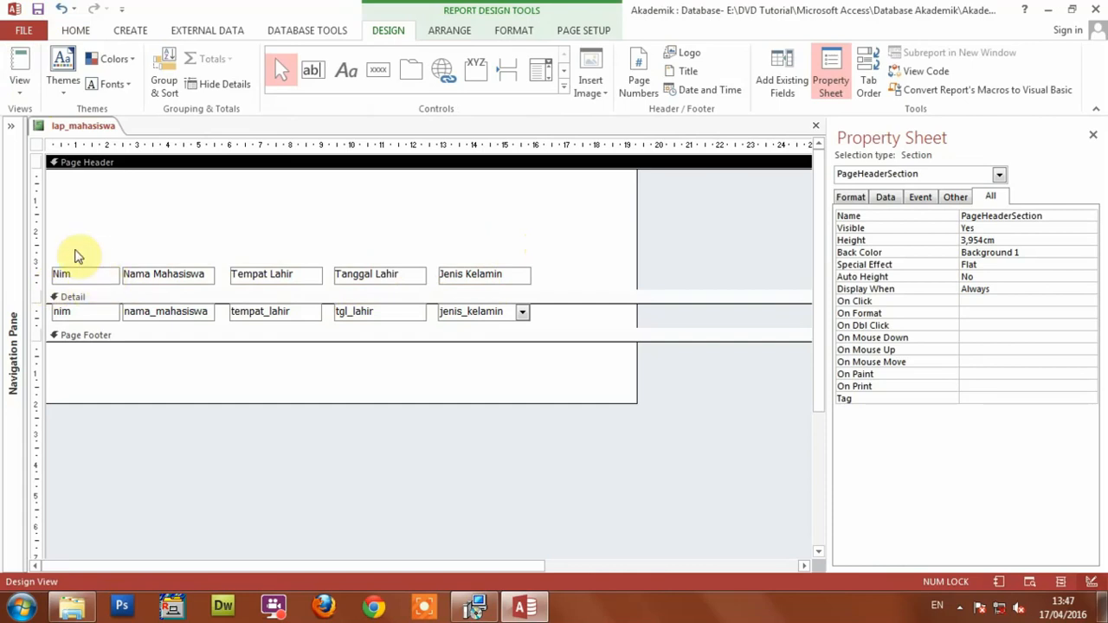
drag(74, 244, 532, 276)
key(Up)
click(558, 232)
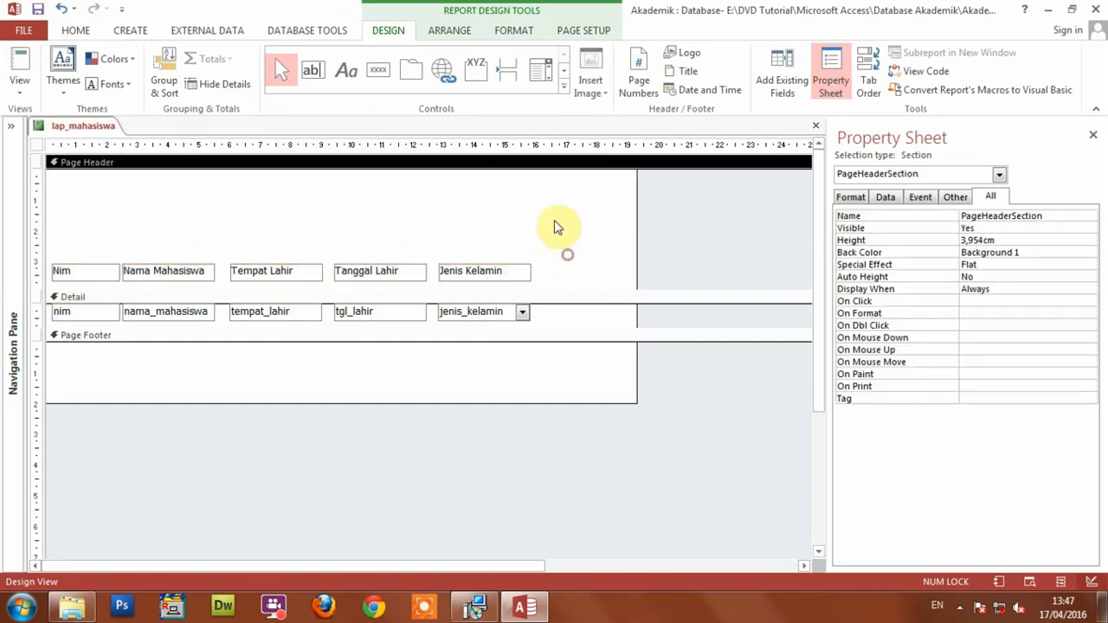
Draw a horizontal line about 18.7 cm long under the Page Header labels and check it in Report View
click(565, 92)
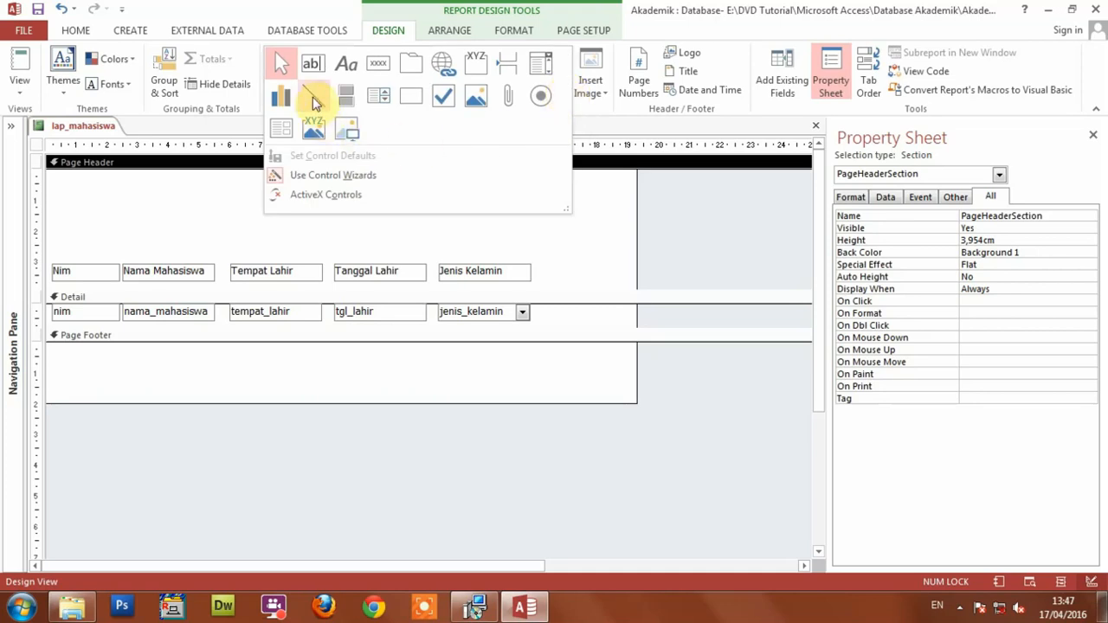
click(312, 97)
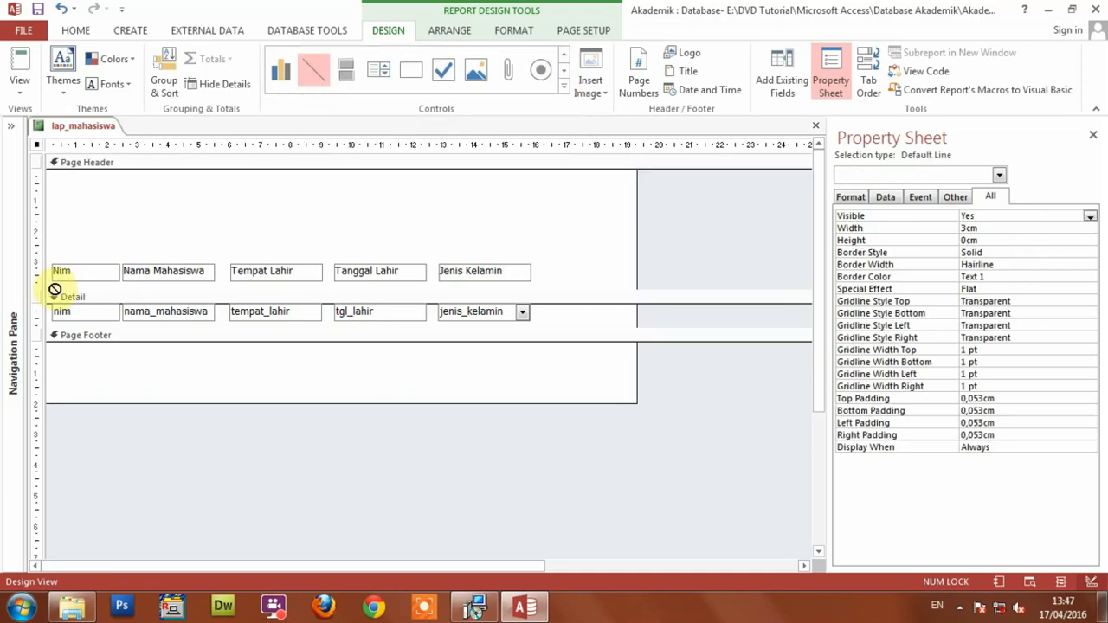
drag(52, 286, 626, 283)
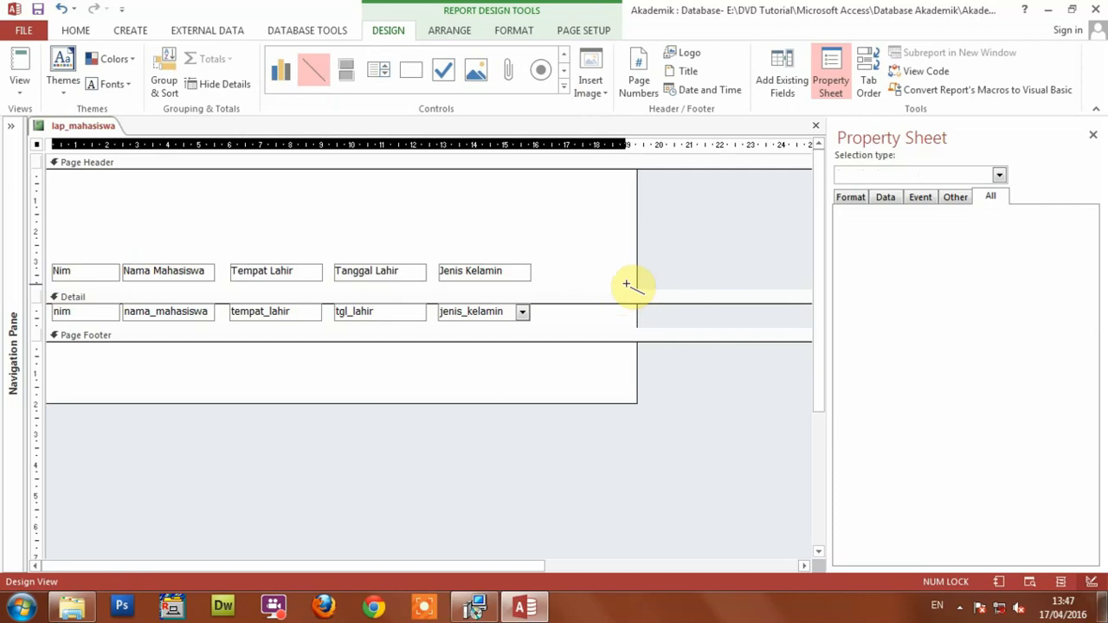
drag(627, 284, 625, 283)
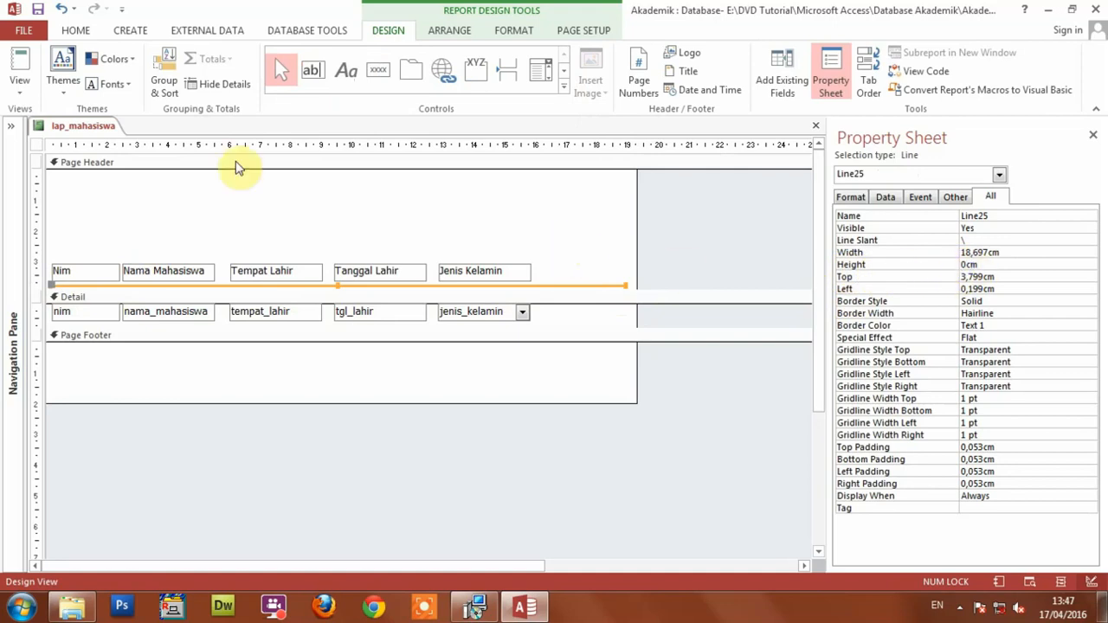
click(21, 62)
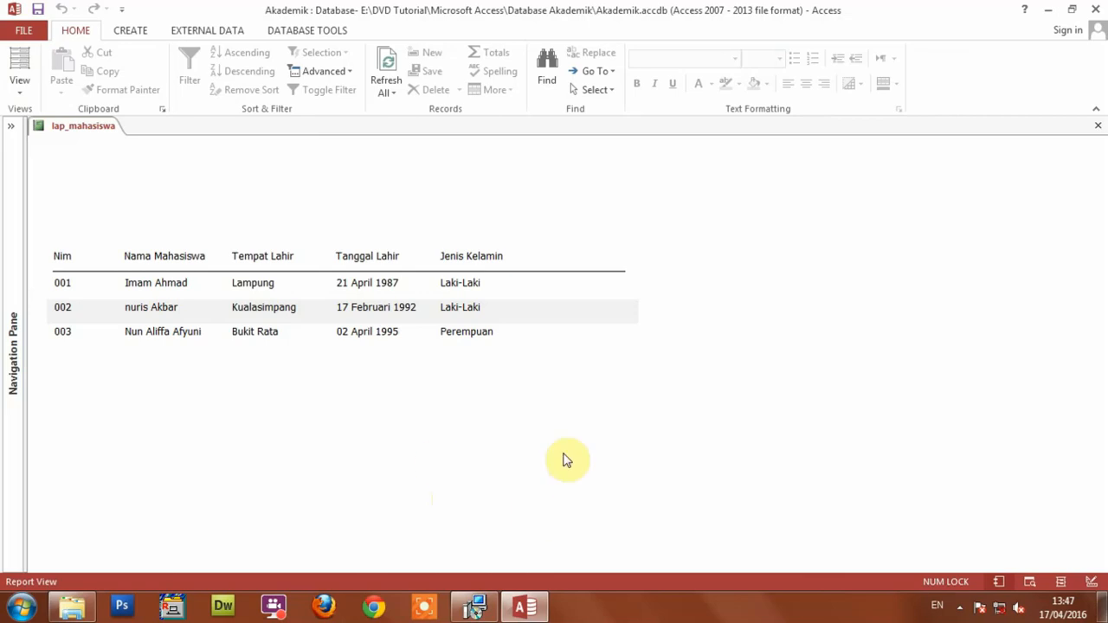
Make the five Page Header labels bold in Design View and show the result in Report View
right_click(796, 265)
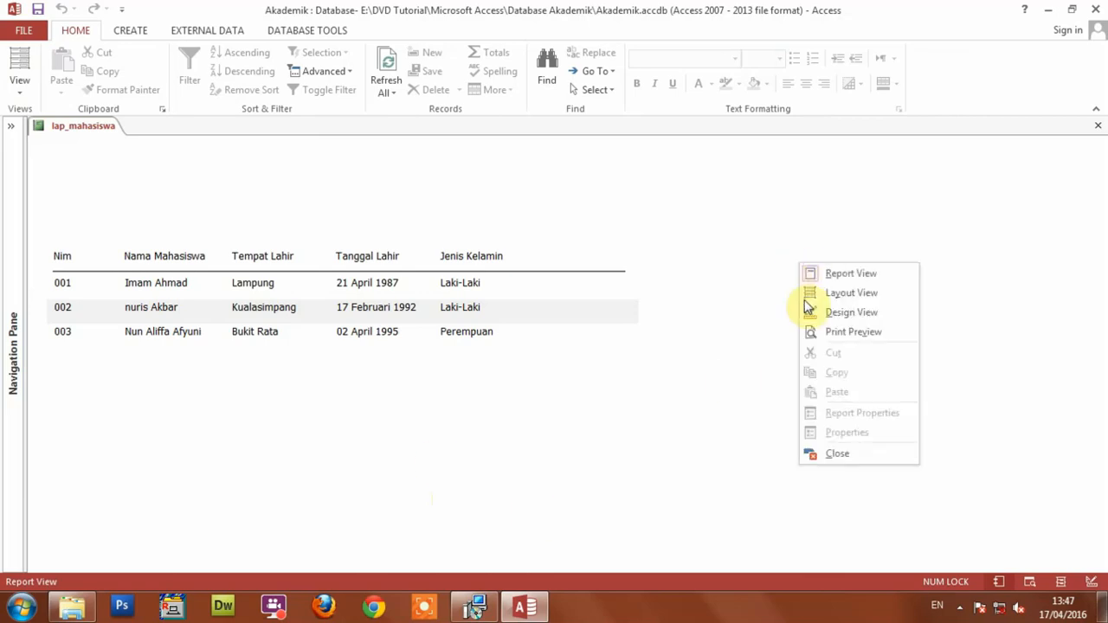
click(822, 313)
drag(72, 250, 489, 267)
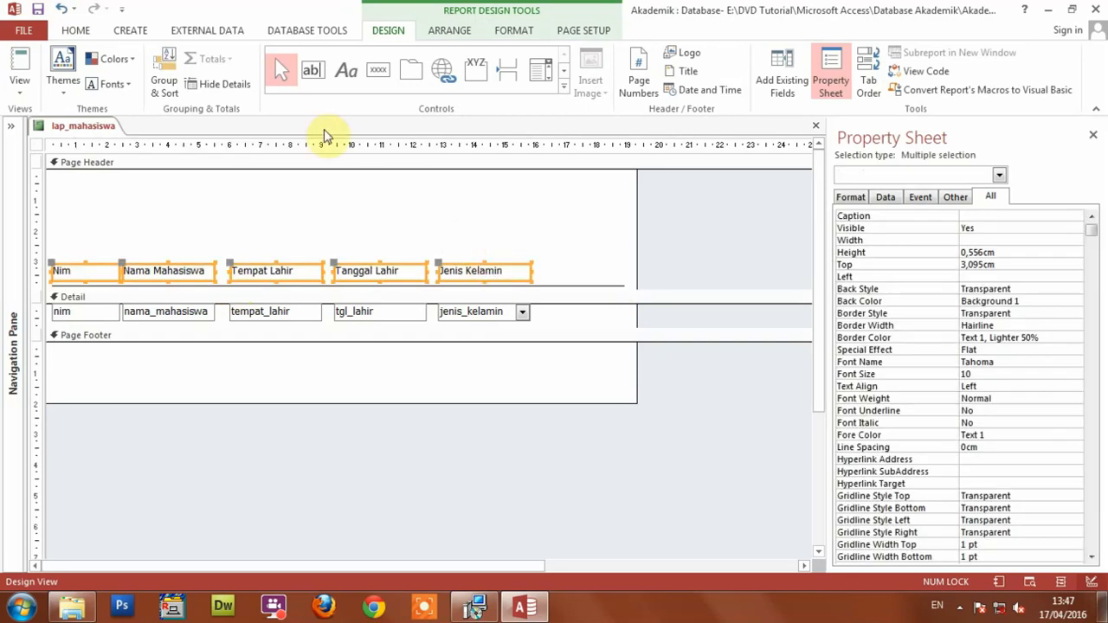
click(75, 31)
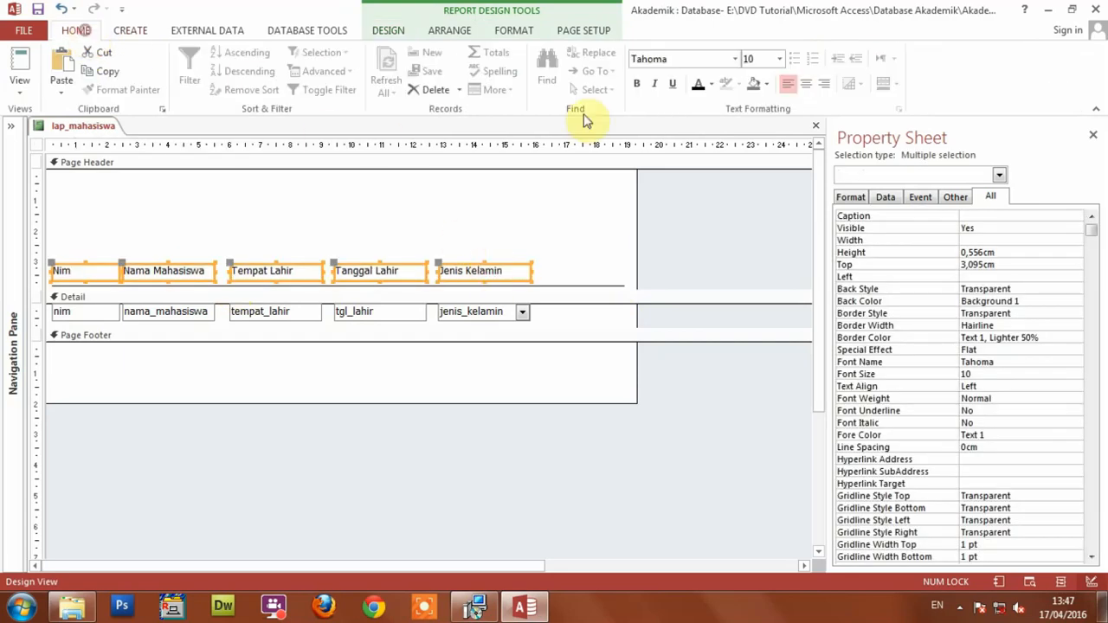
click(638, 87)
click(19, 68)
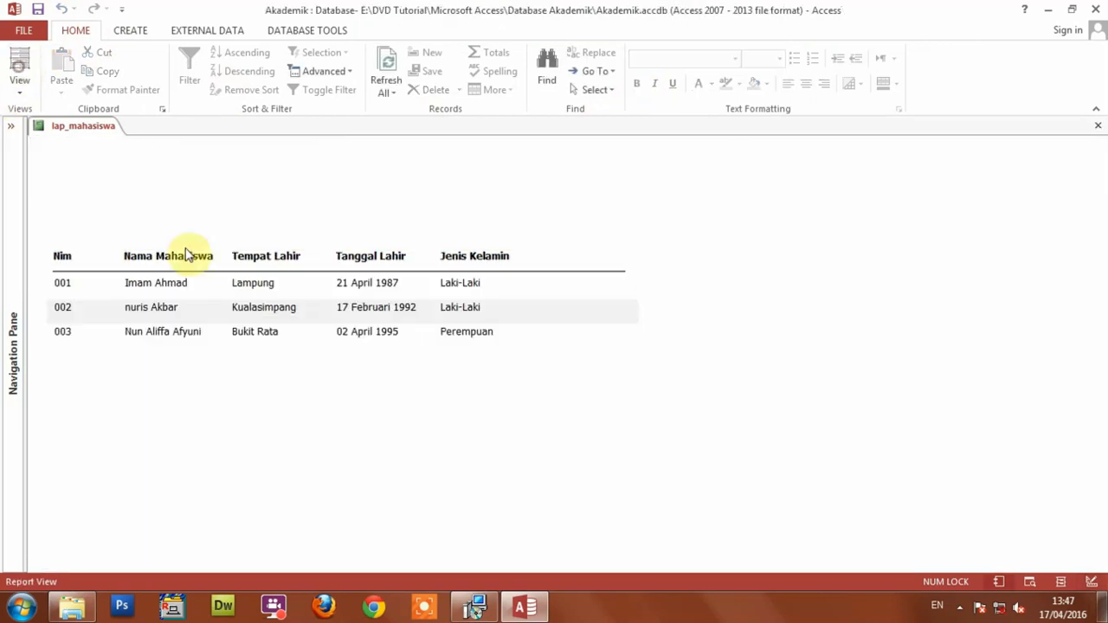
Return to Design View and increase the Page Header section's height to about 5.7 cm
right_click(728, 238)
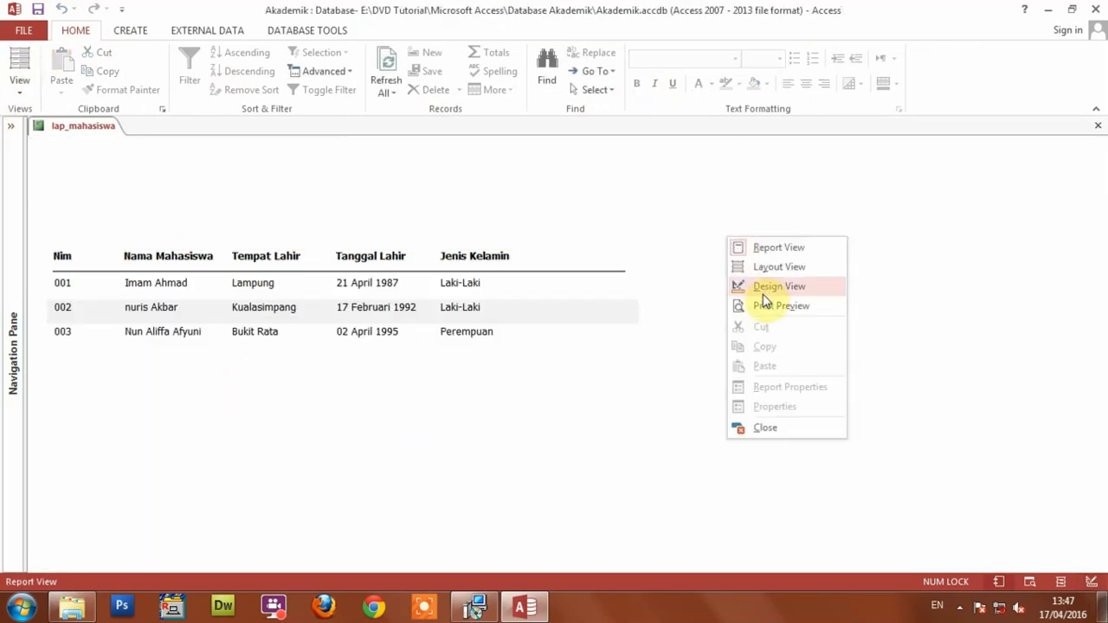
click(767, 287)
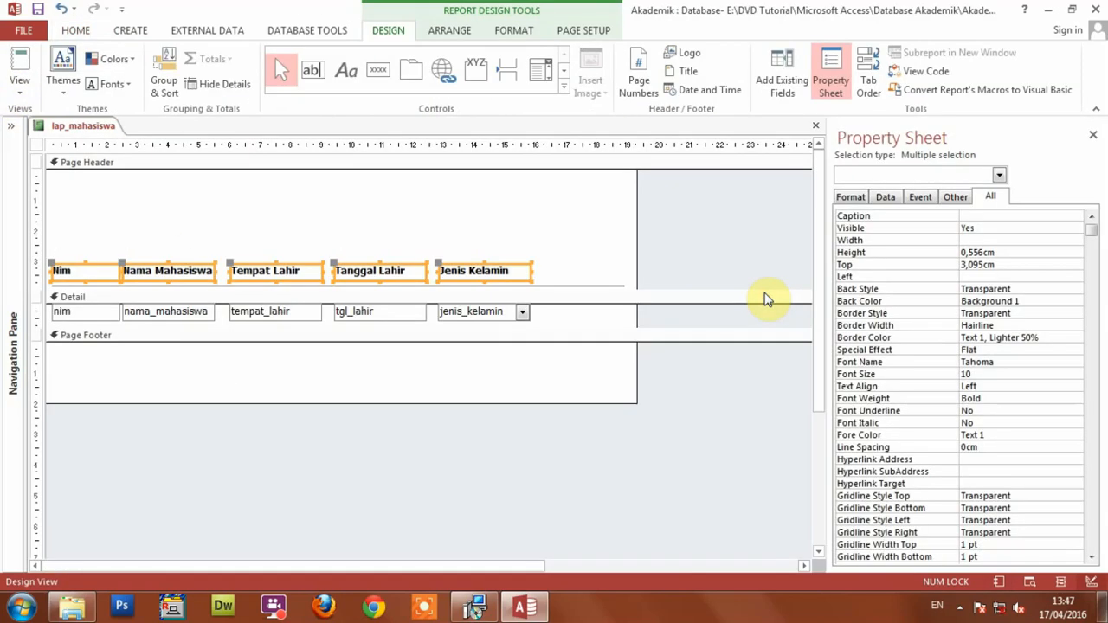
click(160, 227)
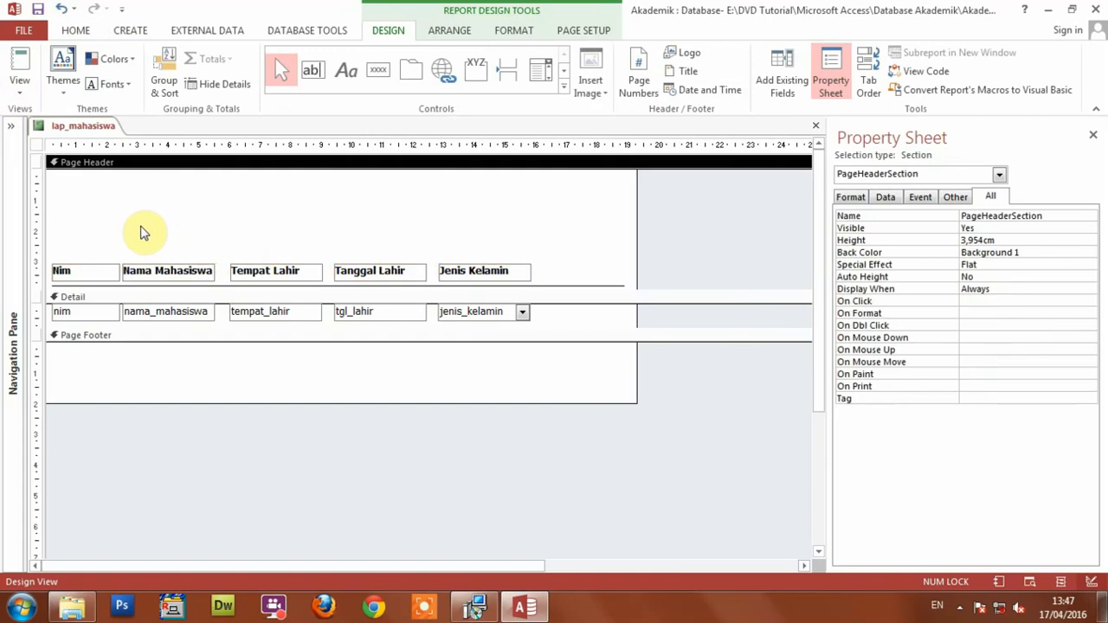
click(660, 289)
drag(659, 289, 660, 343)
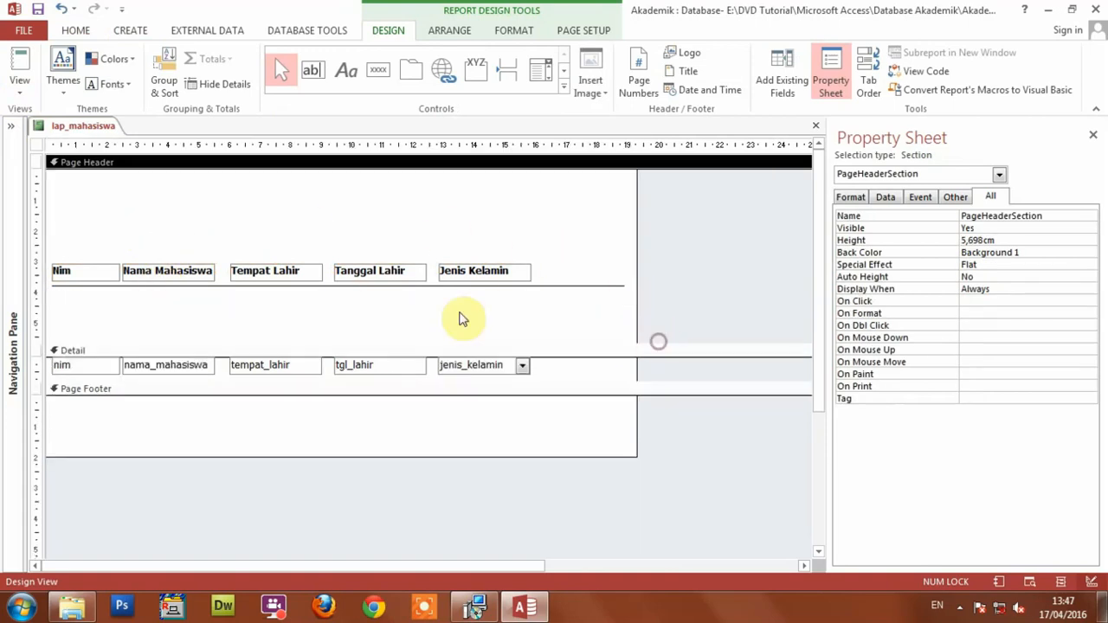
Move the five column labels and the line beneath them down together until the line sits just above the Detail section
drag(75, 224, 519, 323)
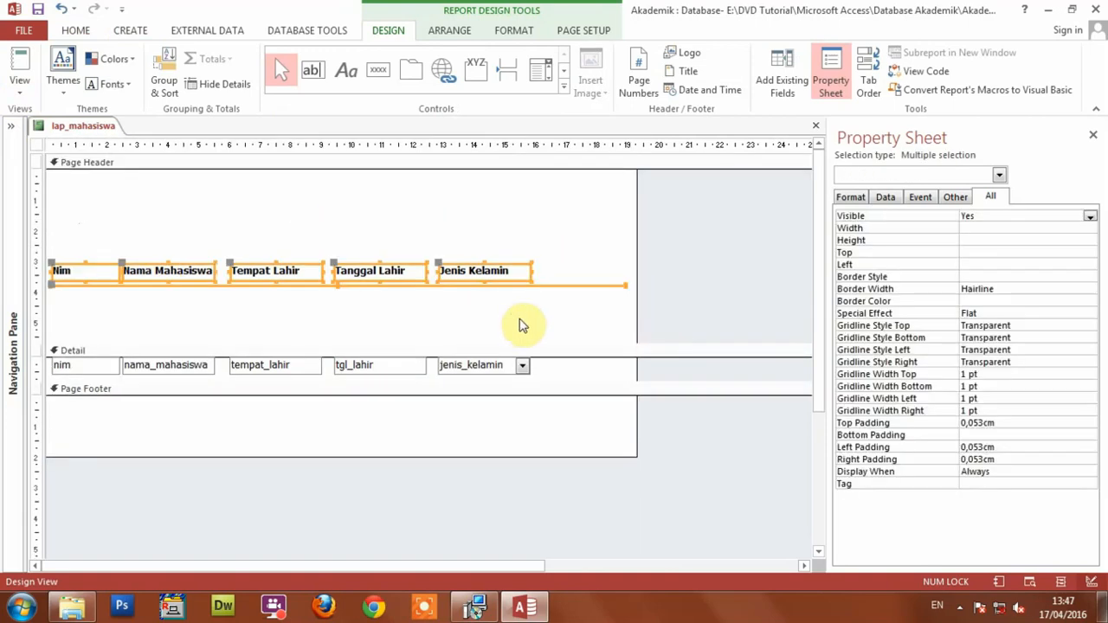
key(Down)
key(Down)
key(Down)
key(Down)
key(Down)
key(Down)
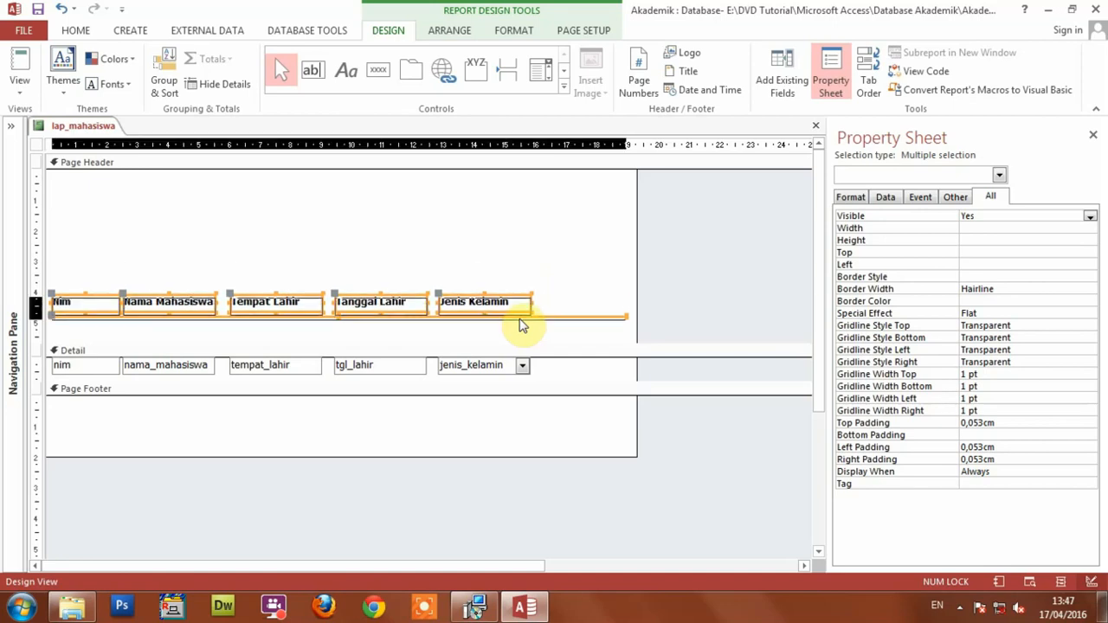
key(Down)
key(Down)
key(Down)
key(Down)
key(Down)
key(Down)
click(419, 221)
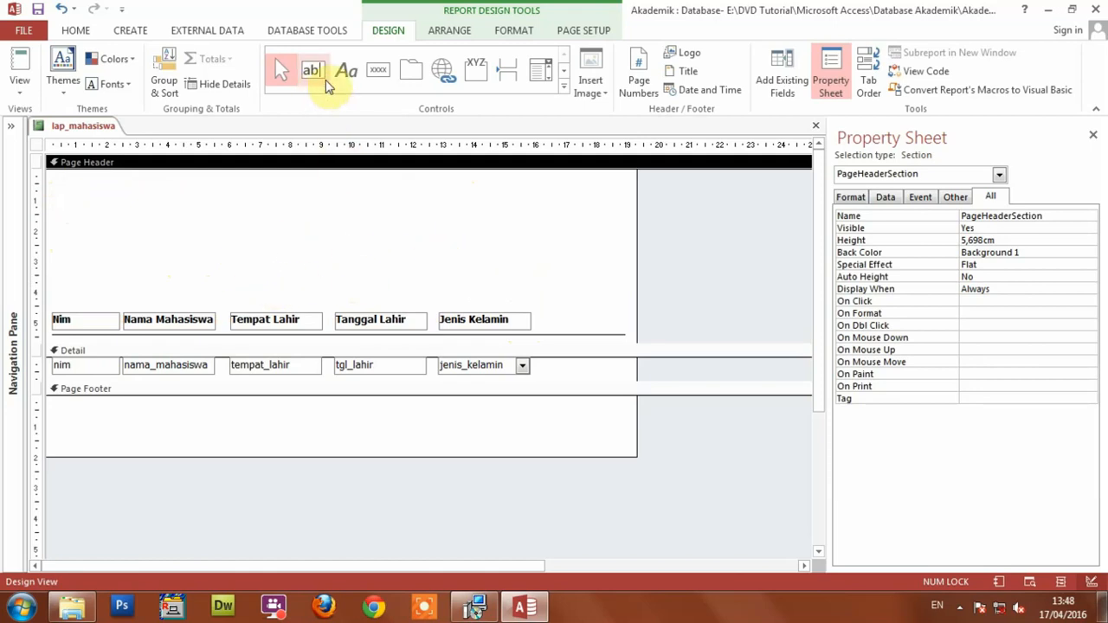
Add a label reading DATA MAHASISWA in the empty area of the Page Header above the column labels
click(348, 81)
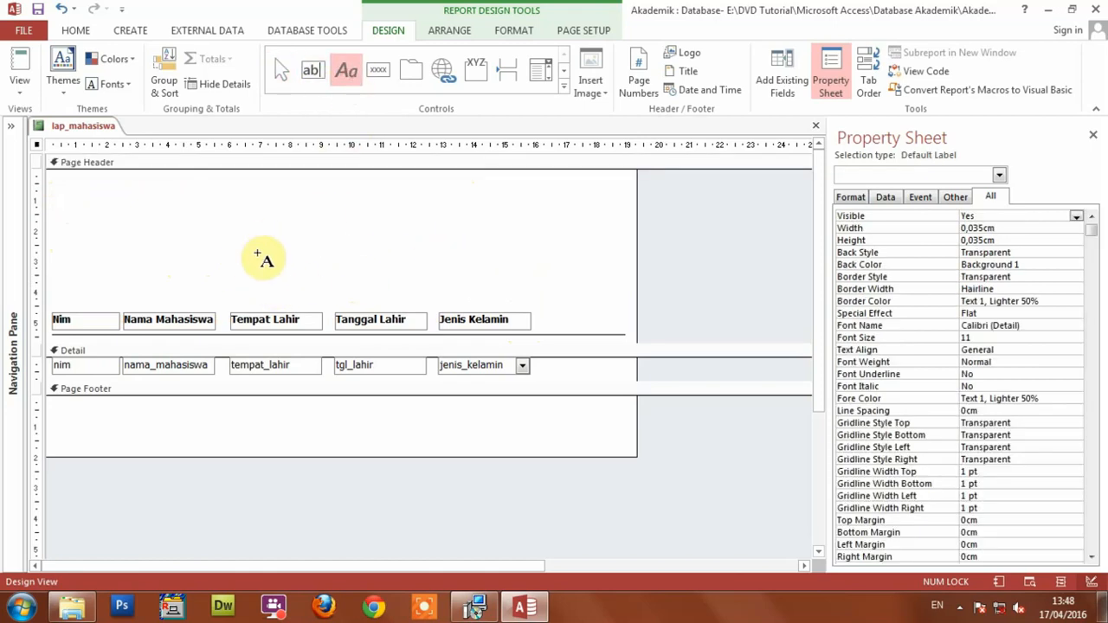
click(257, 252)
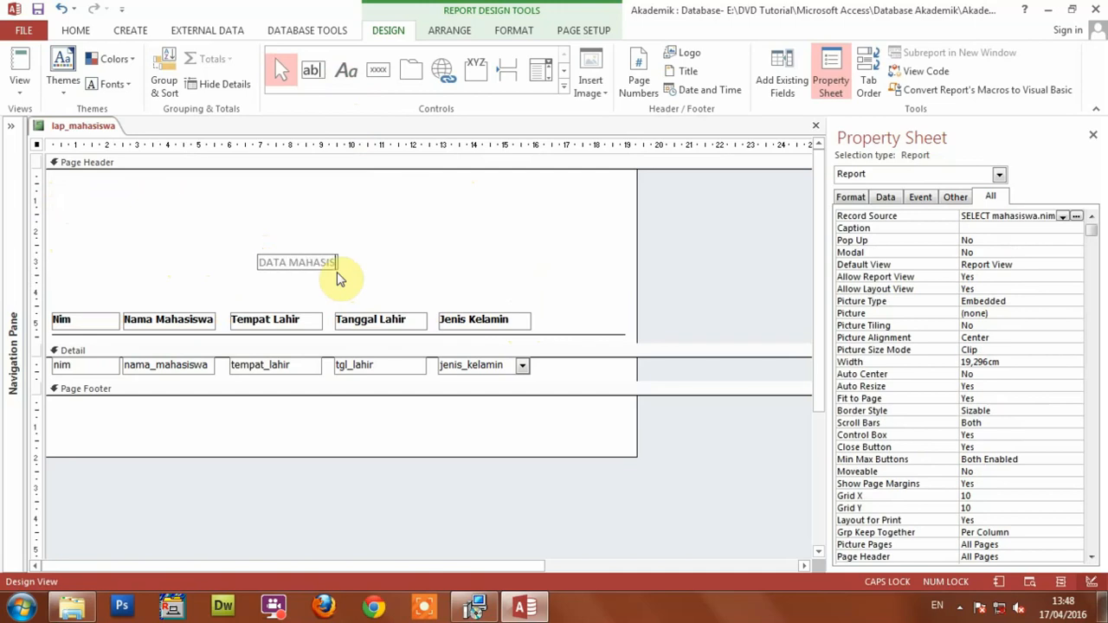
key(Return)
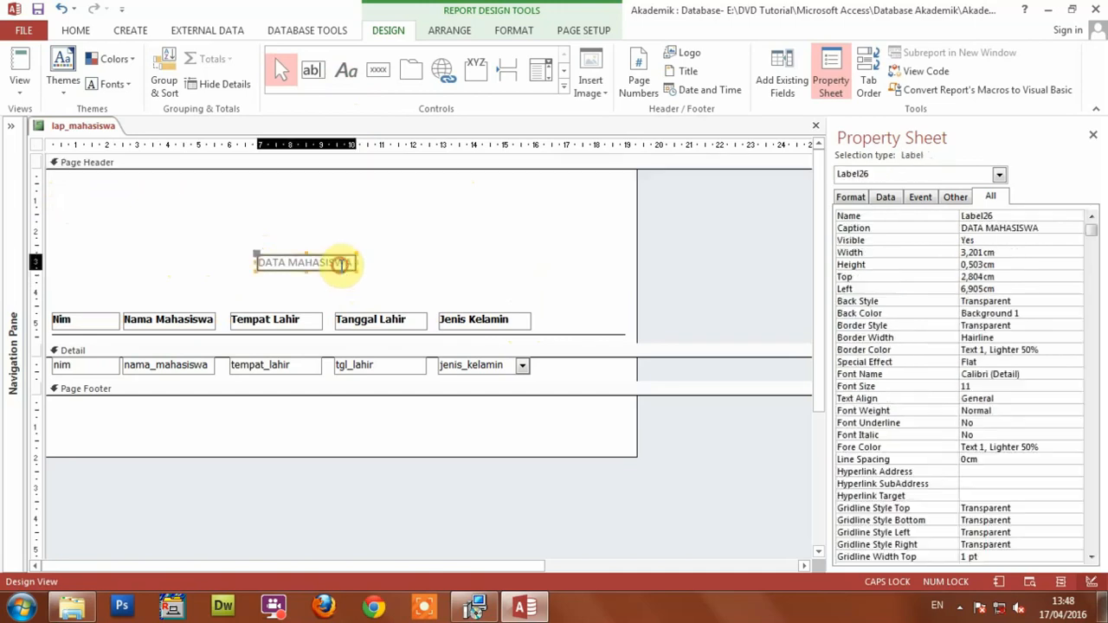
Format the DATA MAHASISWA title label as bold Tahoma, size 16, with black text
click(75, 30)
click(636, 83)
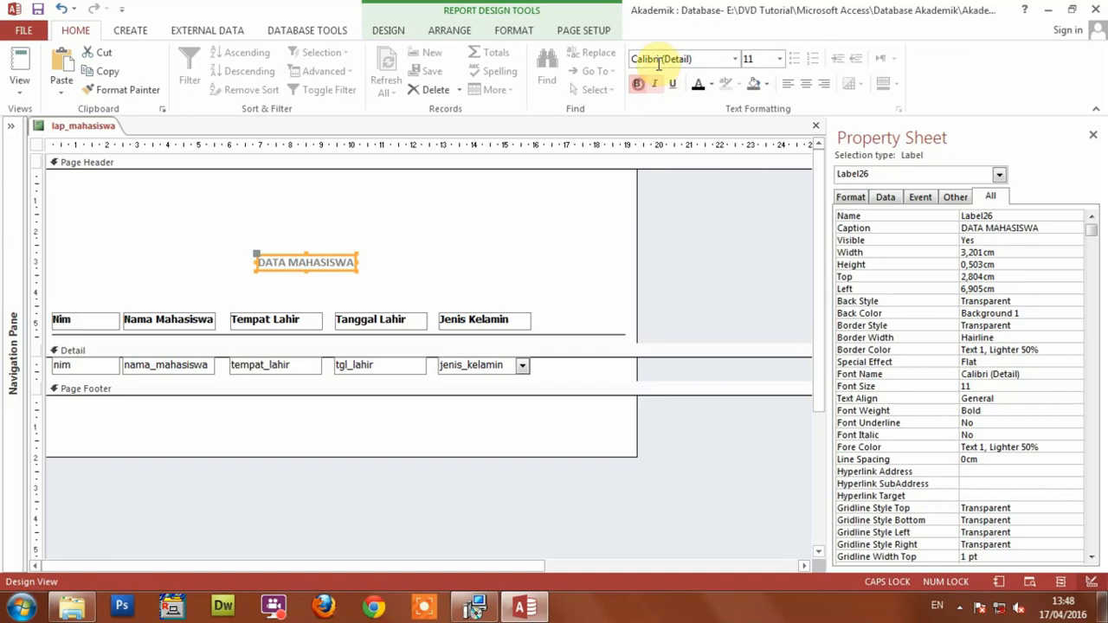
click(657, 59)
text(Tahoma)
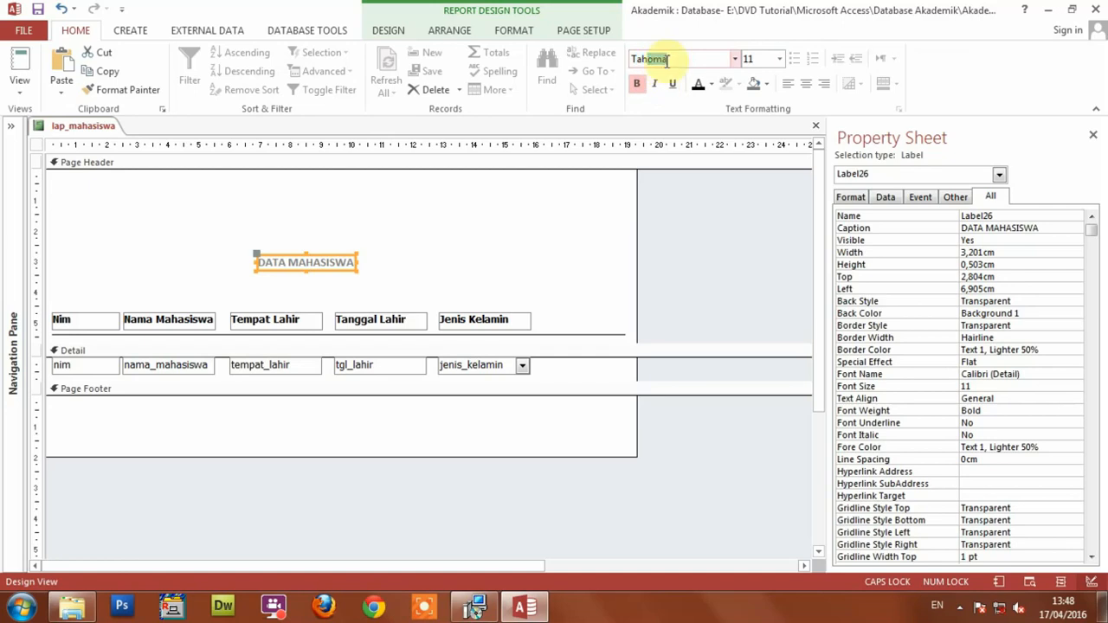
key(Return)
click(779, 59)
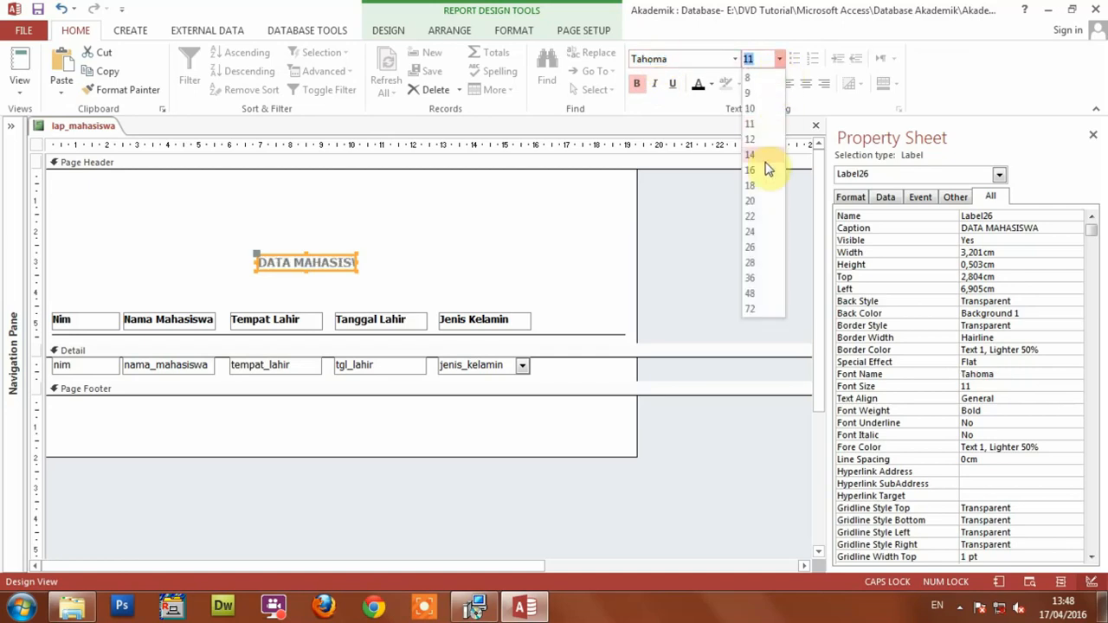
click(766, 170)
click(709, 87)
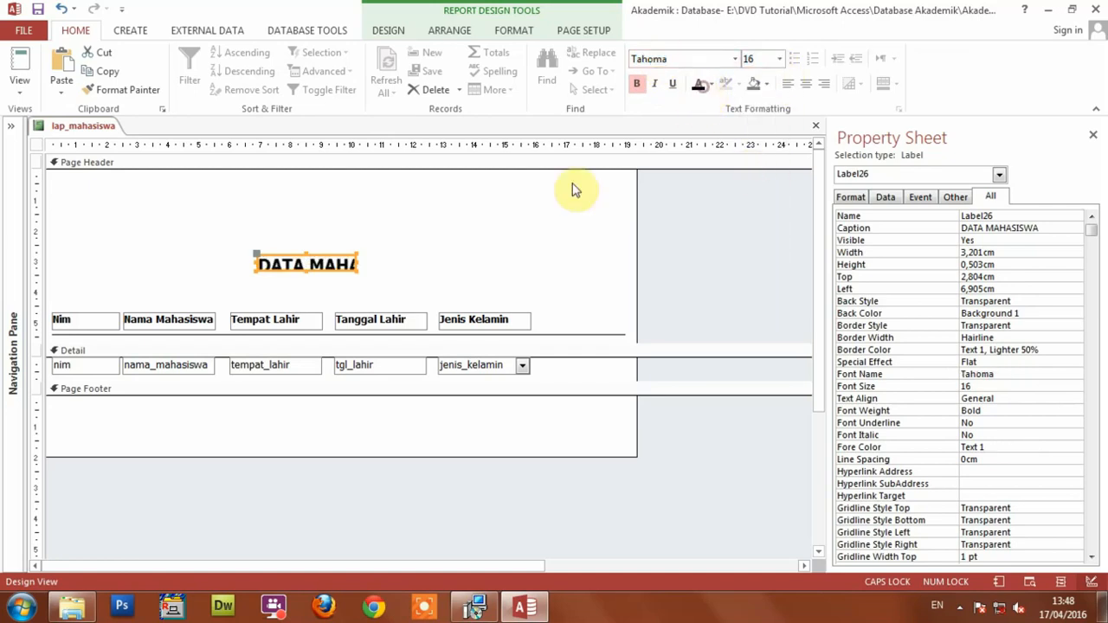
Widen the title label to about 6.6 cm and move it left to about 5.8 cm from the report's left edge
drag(355, 261, 460, 262)
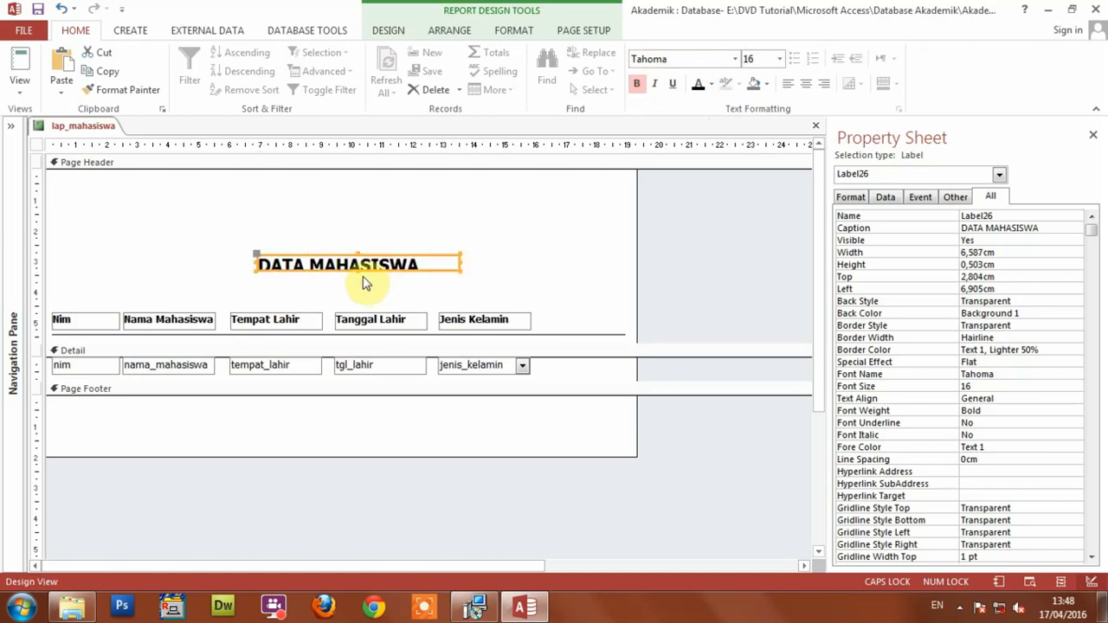
drag(371, 275, 339, 276)
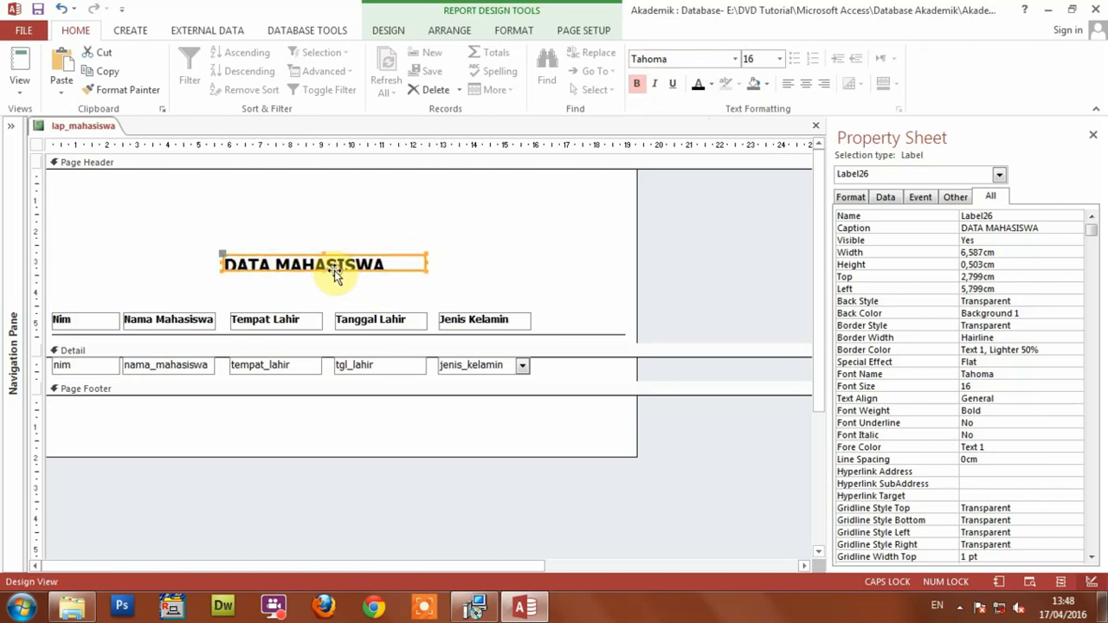
click(295, 231)
Review the report in Report View and Print Preview, examining how the title and table appear on the page
click(21, 60)
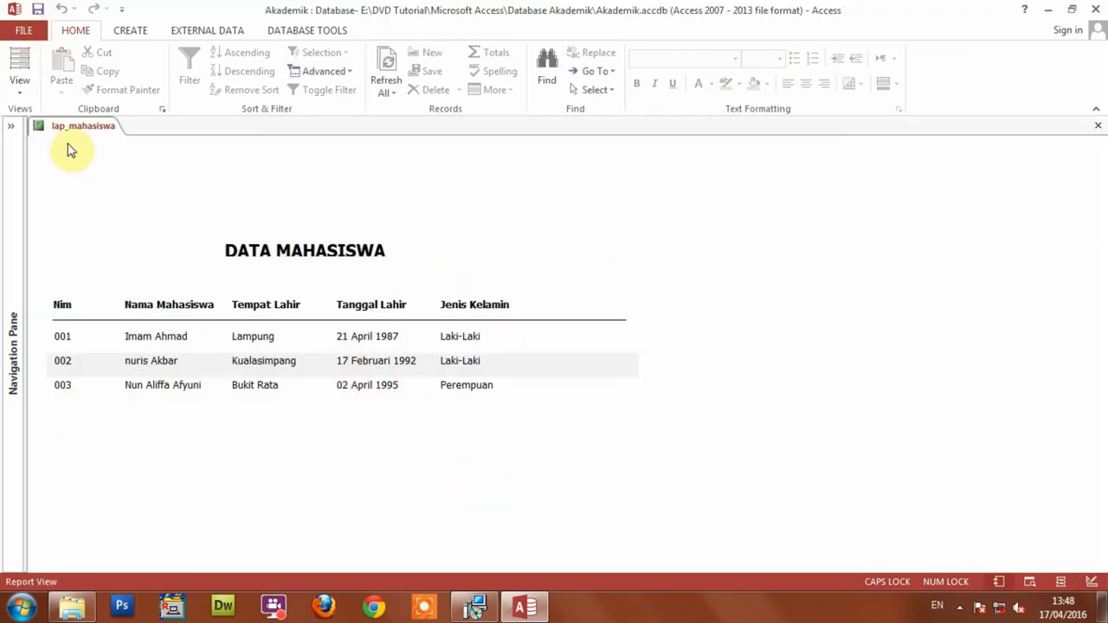
click(754, 317)
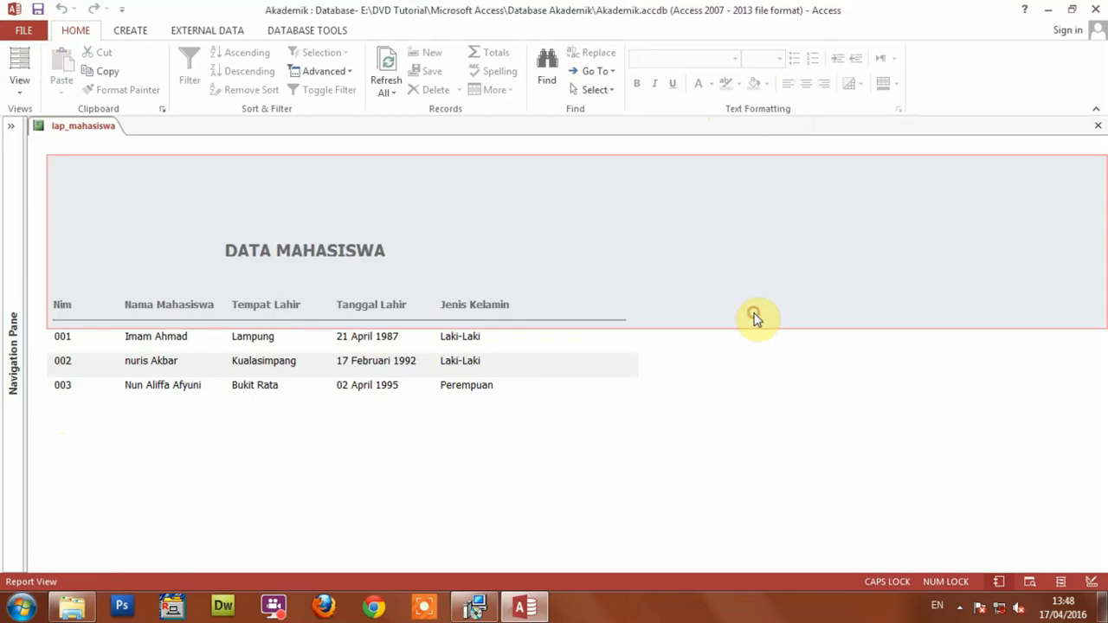
click(732, 420)
click(19, 86)
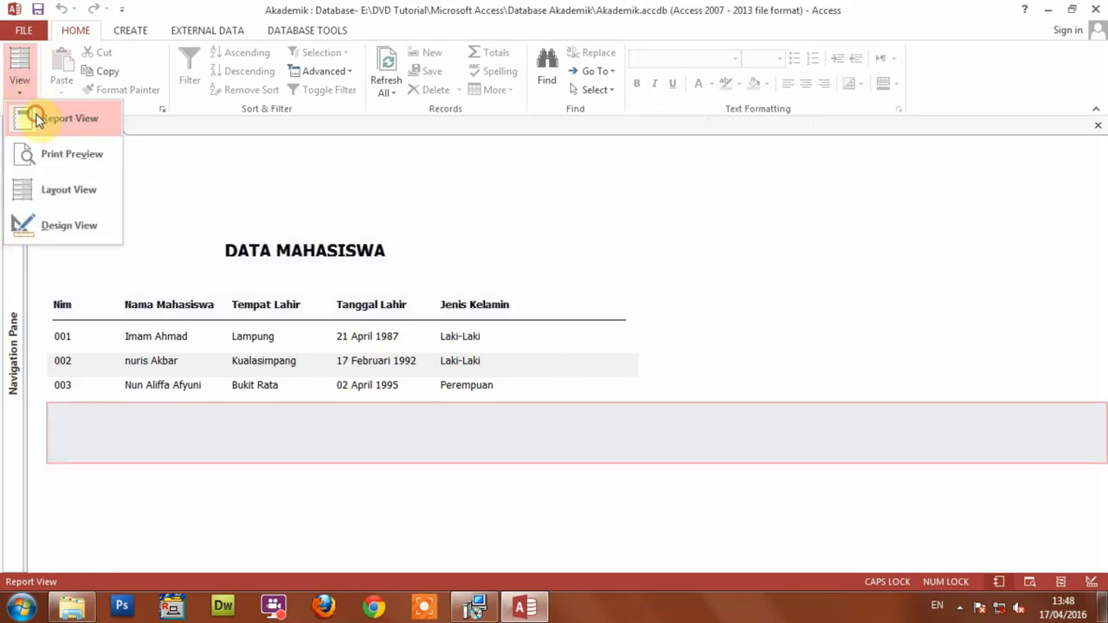
click(25, 112)
click(19, 88)
click(70, 154)
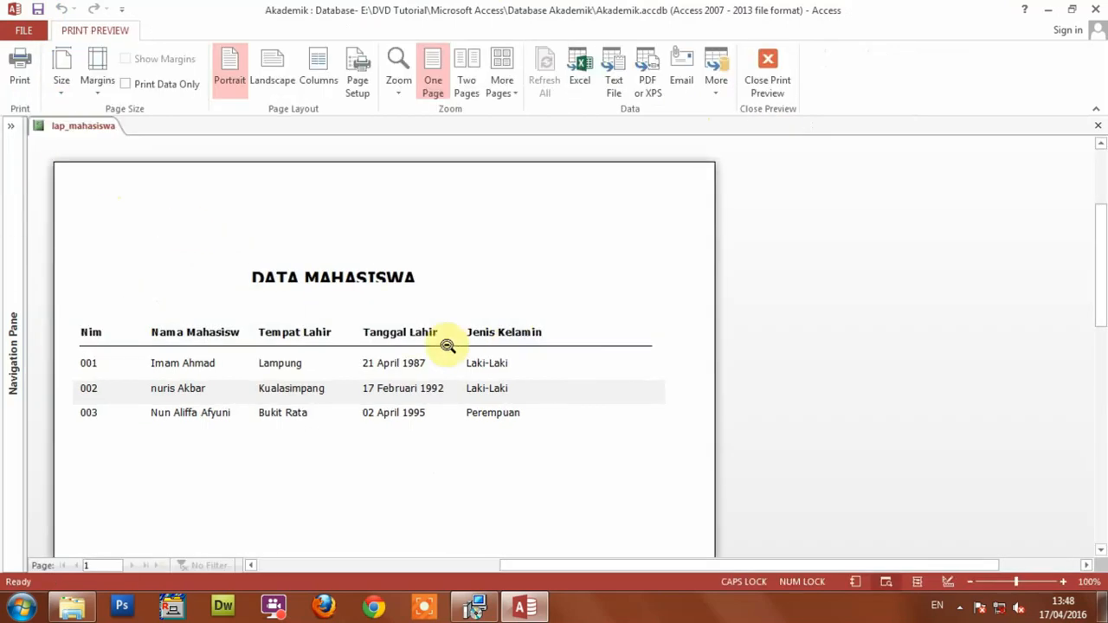
click(446, 344)
click(449, 342)
scroll(519, 260, up, 3)
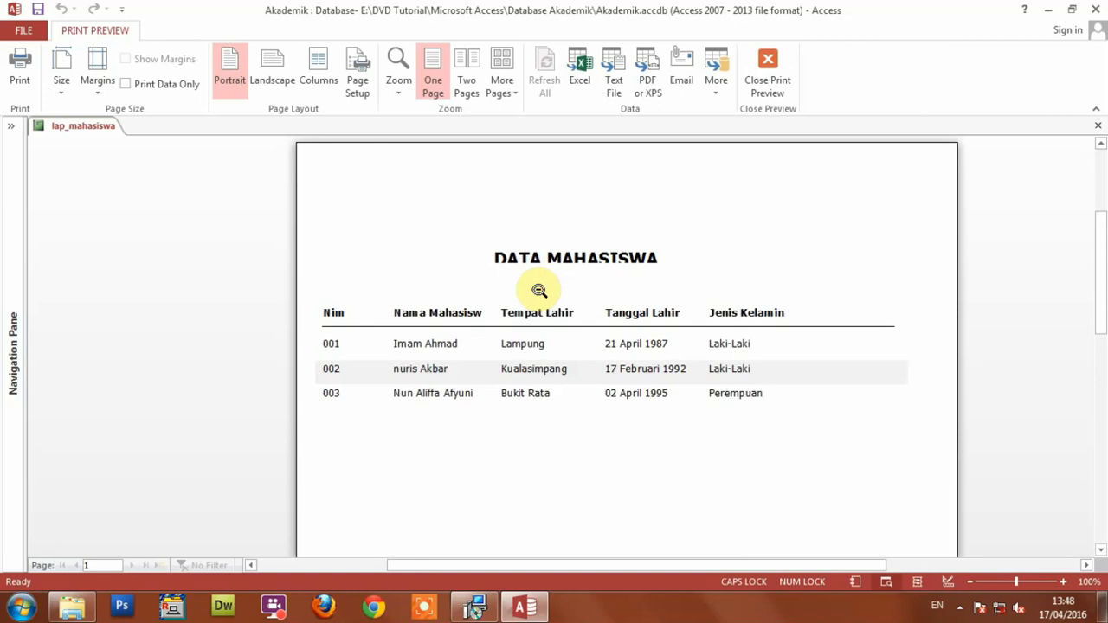
Increase the DATA MAHASISWA label's height to about 0.8 cm in Design View and check it in Report View
right_click(820, 207)
click(857, 255)
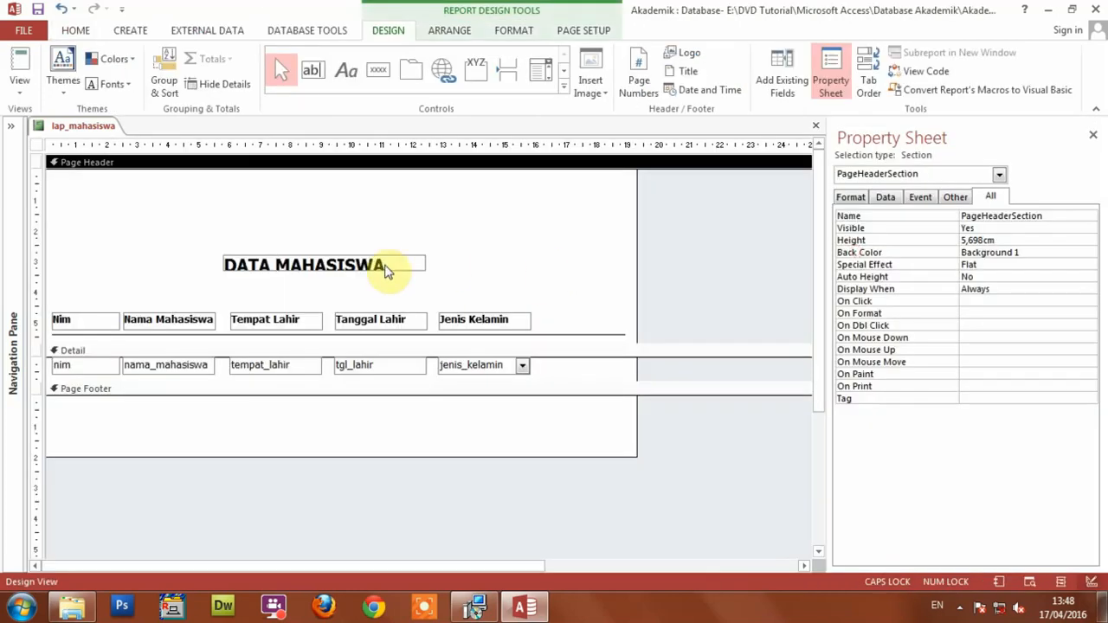
click(354, 271)
drag(325, 270, 322, 281)
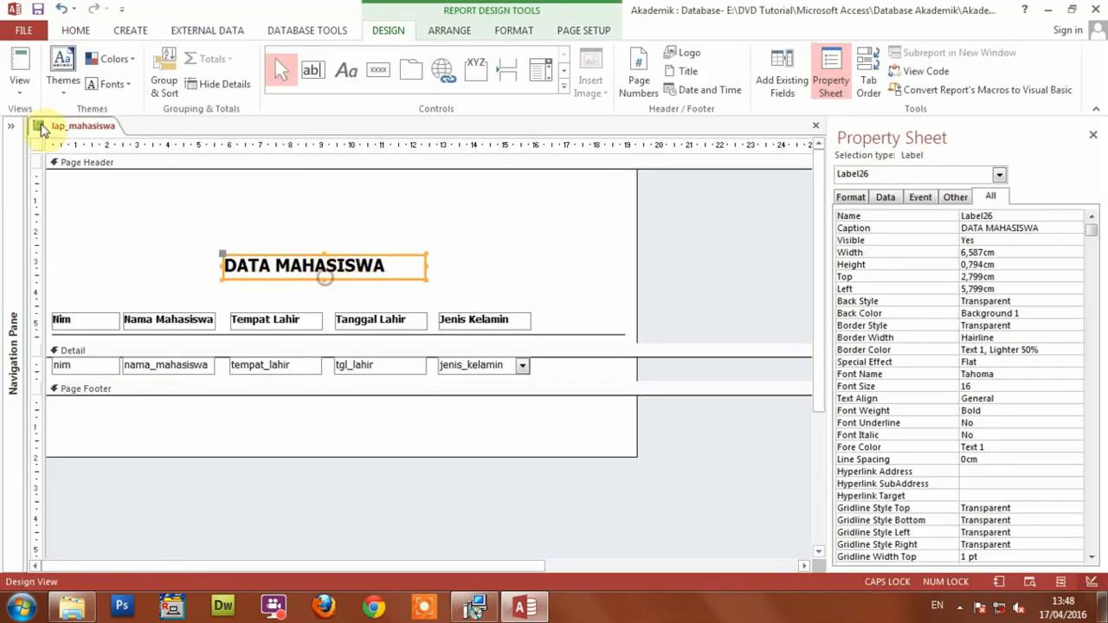
click(19, 69)
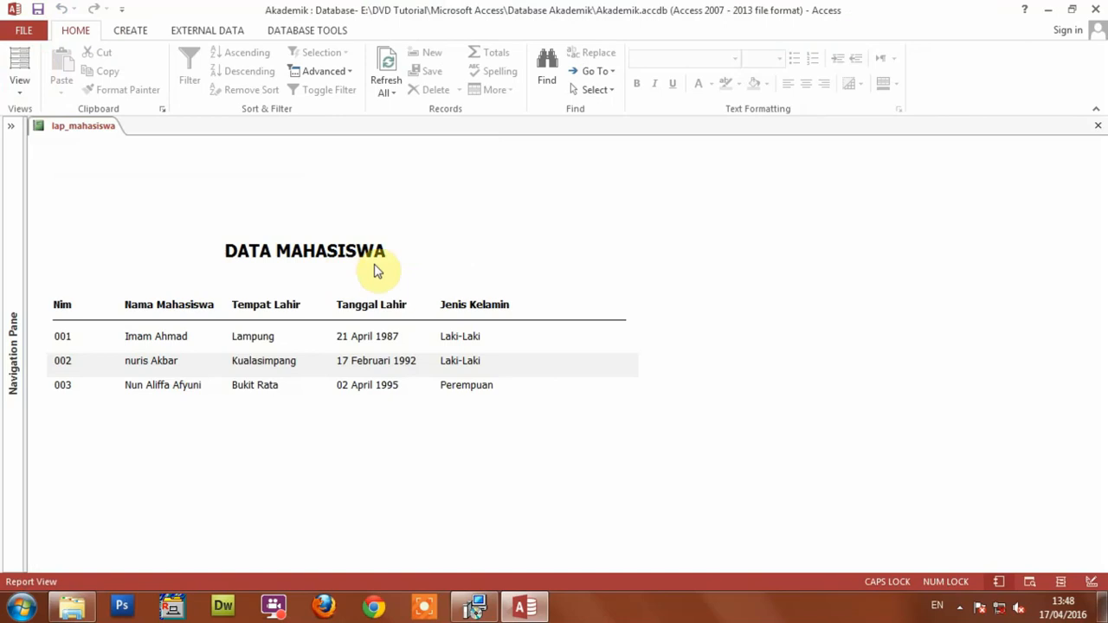
Examine the title and table in Print Preview at full-page and 100% zoom, and close the preview
click(21, 88)
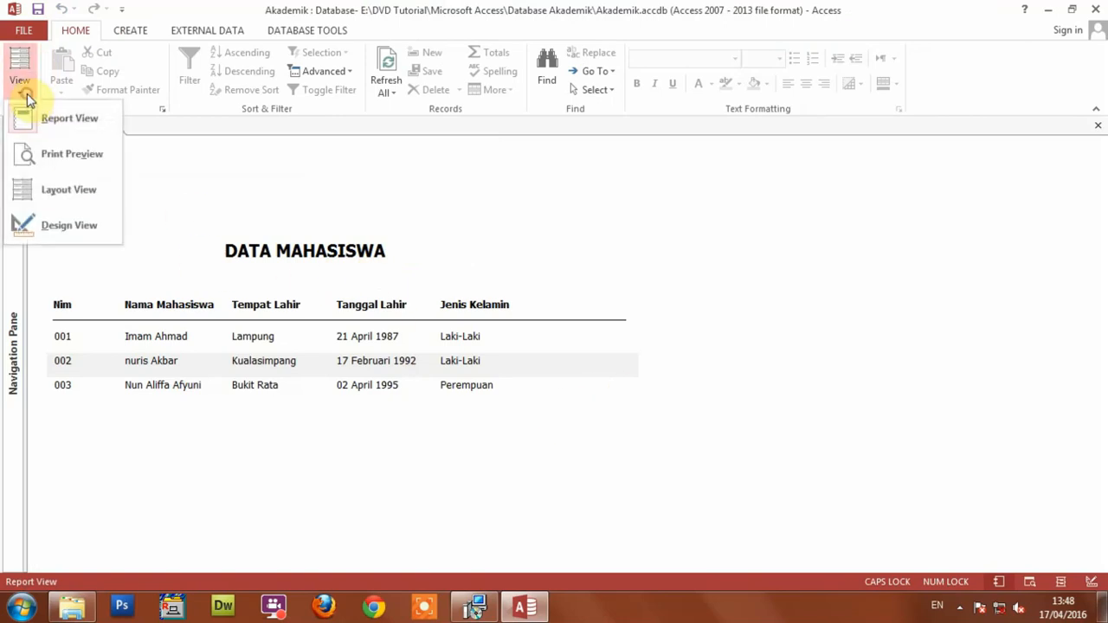
click(77, 156)
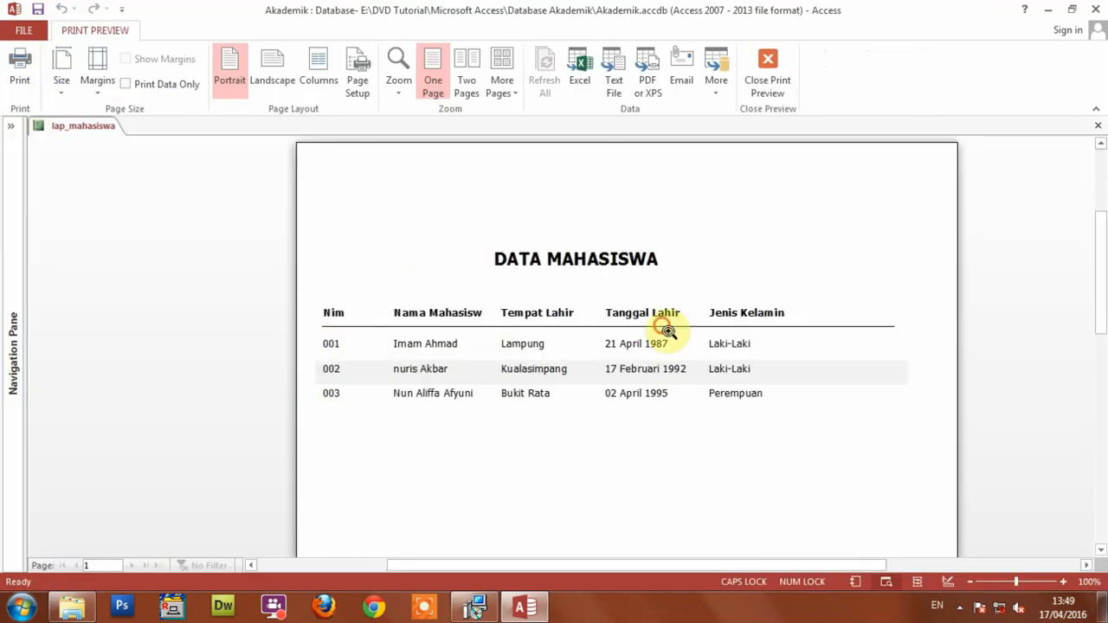
scroll(645, 320, down, 3)
click(633, 316)
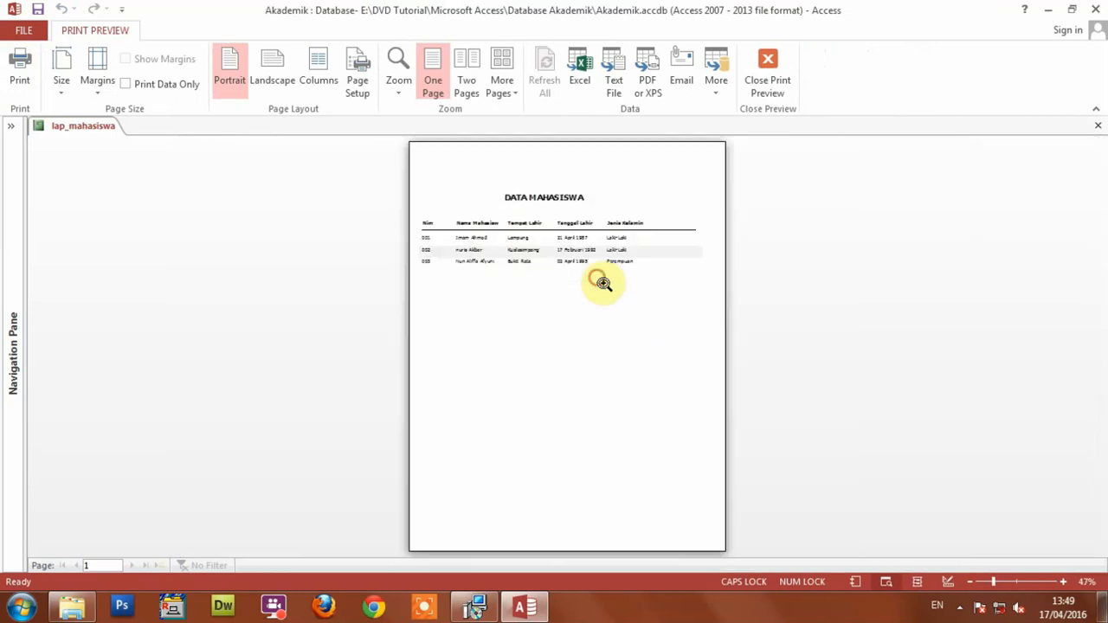
click(576, 347)
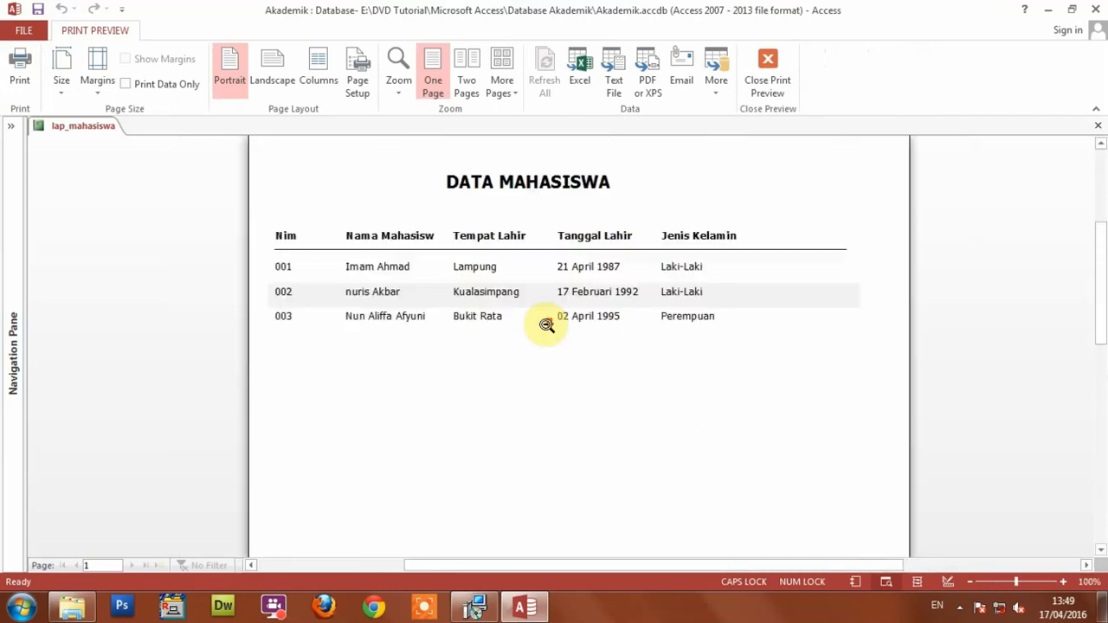
scroll(545, 324, up, 2)
scroll(545, 322, down, 3)
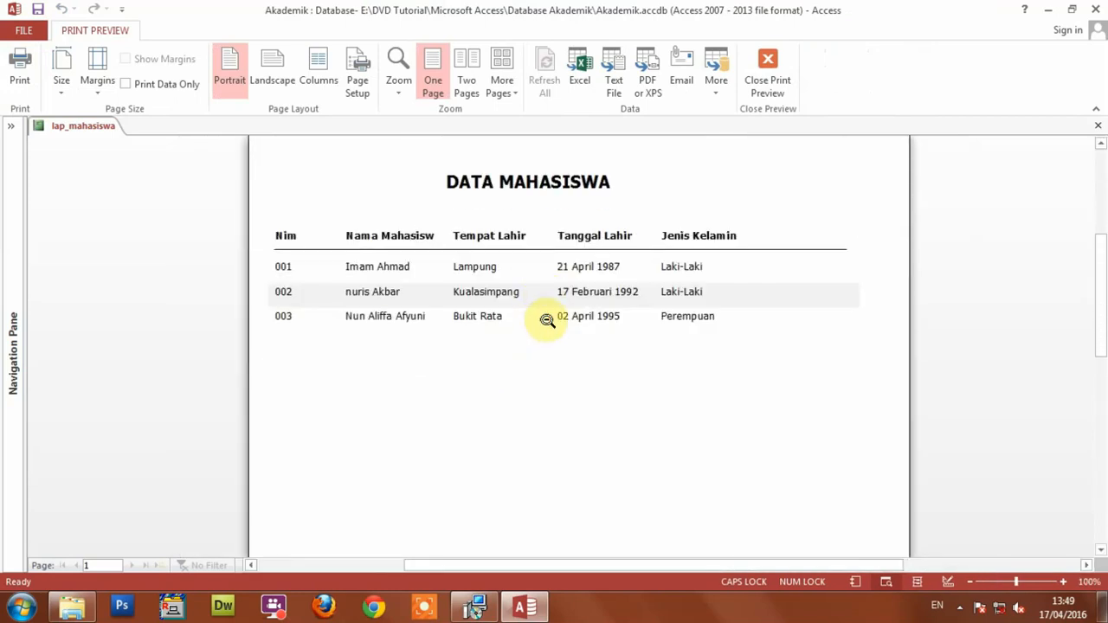
scroll(547, 320, up, 3)
click(764, 80)
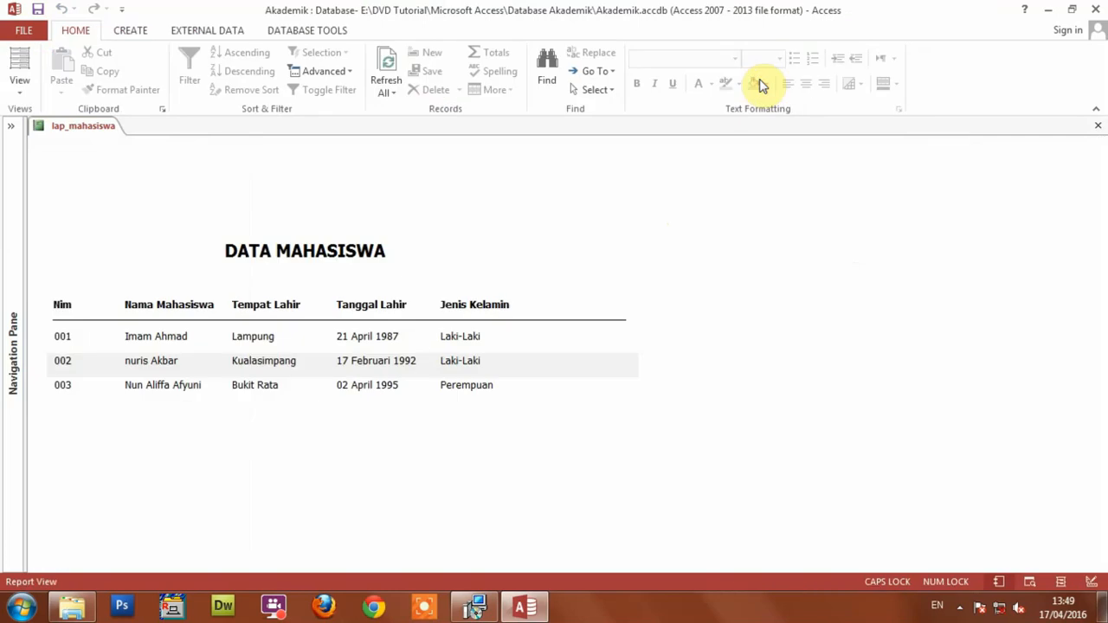
Show the commands for creating database objects and expand the Navigation Pane beside the report
click(130, 31)
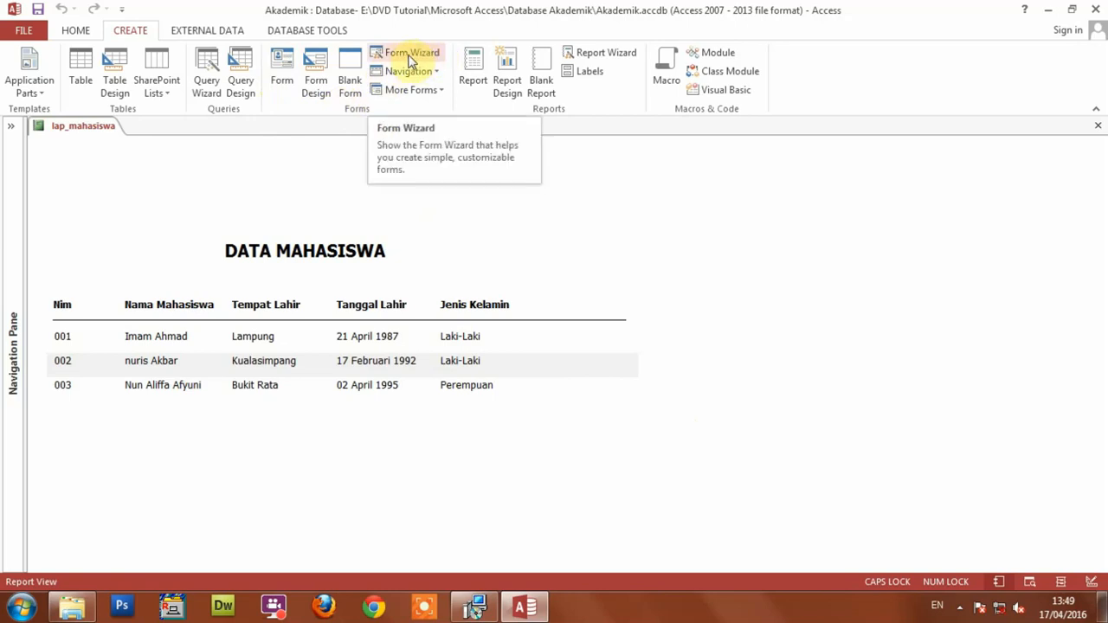
click(10, 125)
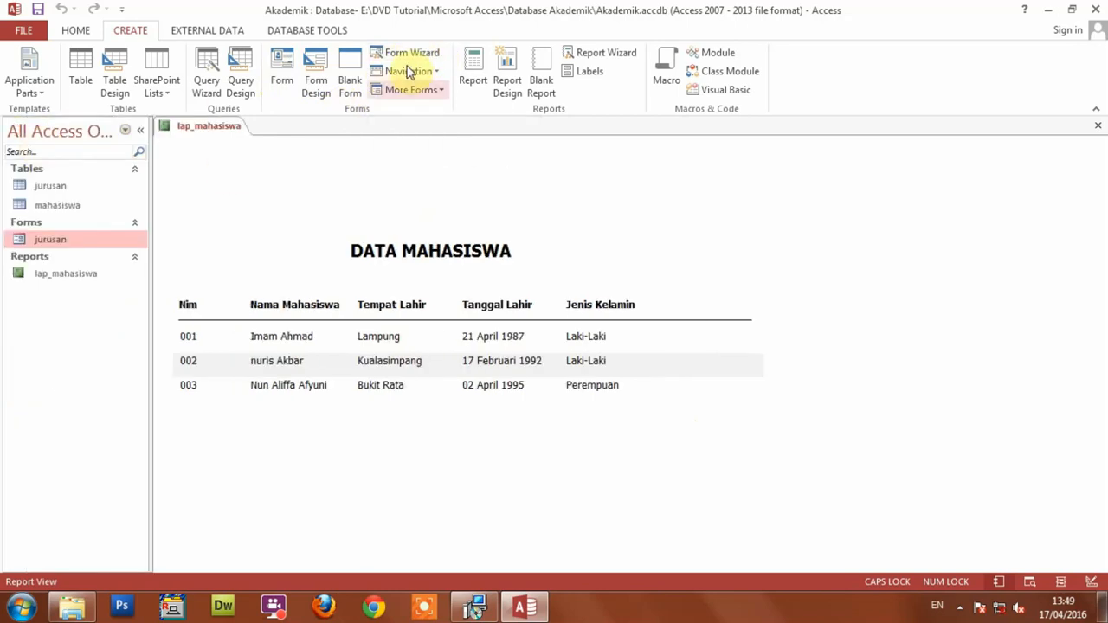